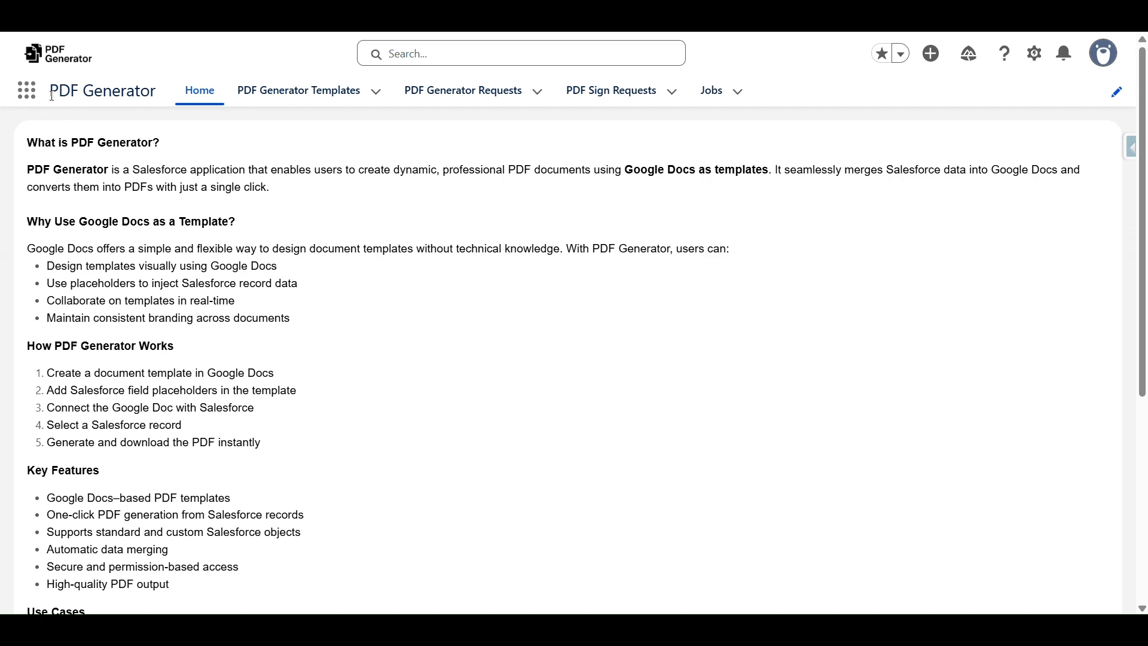
Point out the PDF Generator app title and its Key Features list
{"action": "left_click_drag", "start_coordinate": [52, 95], "coordinate": [161, 96]}
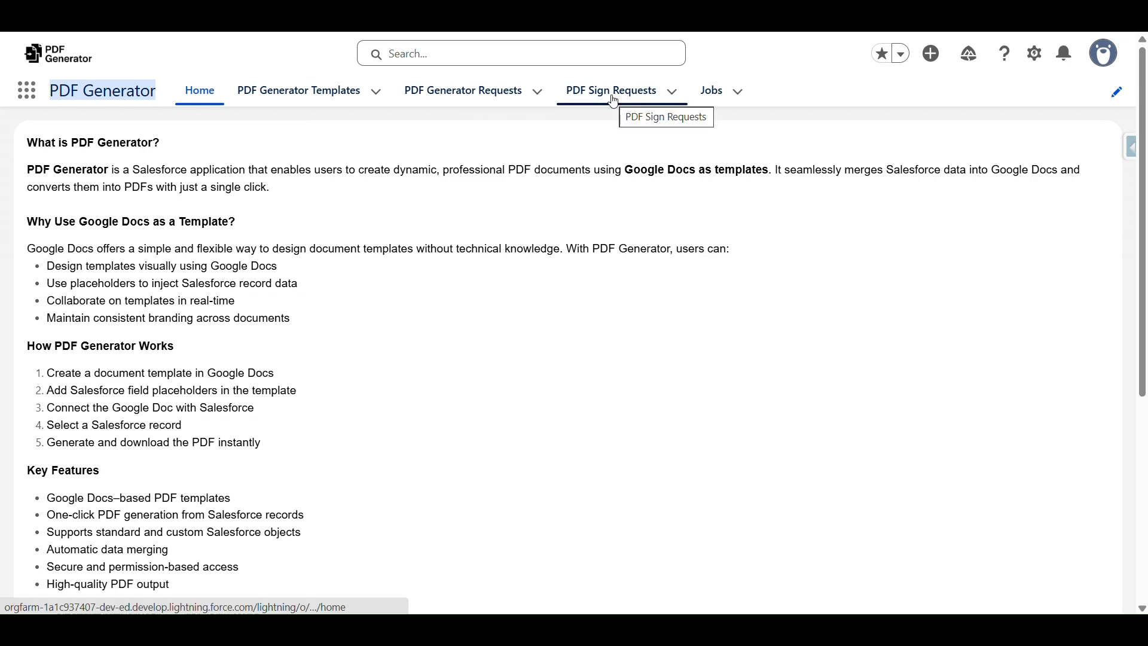
{"action": "left_click", "coordinate": [242, 167]}
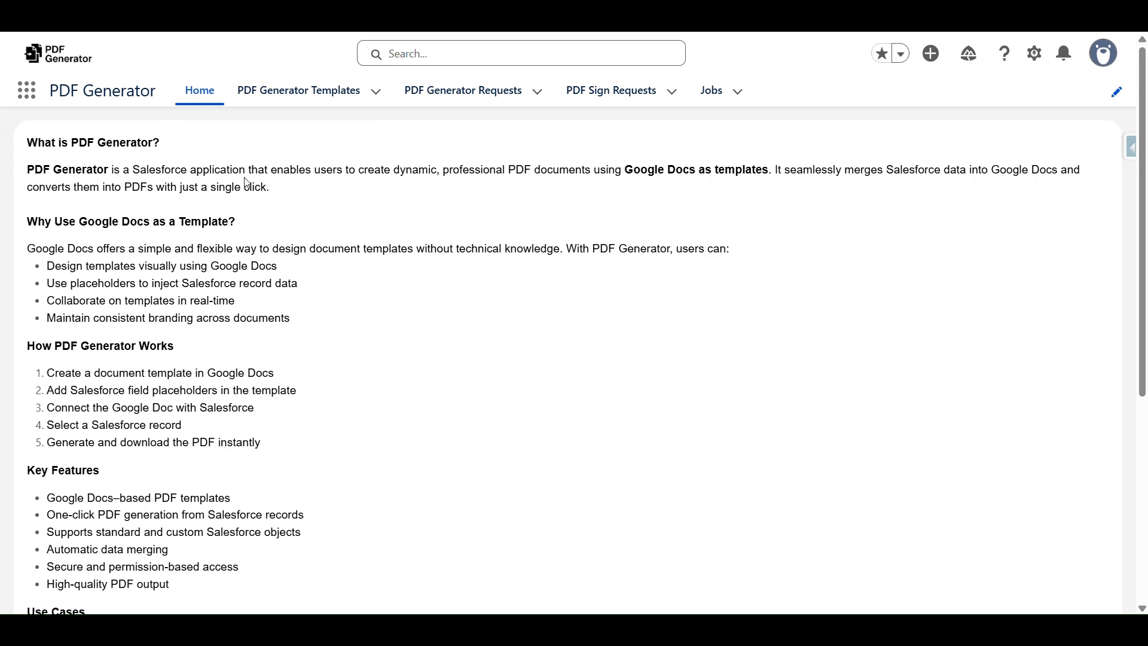
{"action": "scroll", "coordinate": [270, 210], "scroll_direction": "down", "scroll_amount": 3}
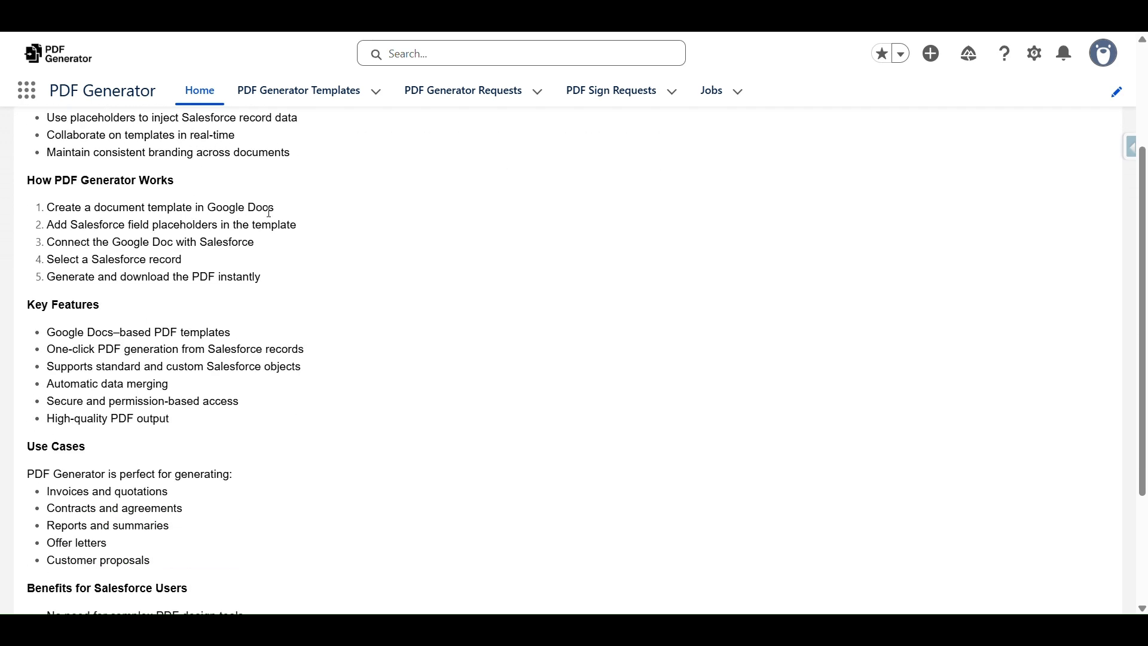
{"action": "scroll", "coordinate": [270, 210], "scroll_direction": "down", "scroll_amount": 3}
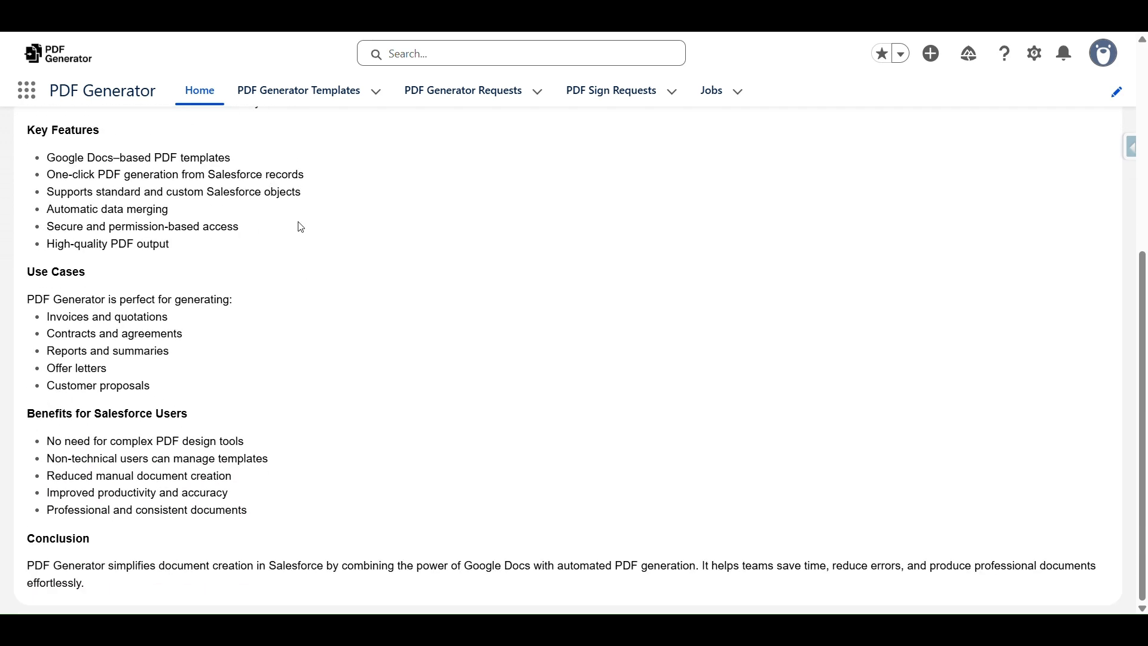
{"action": "left_click_drag", "start_coordinate": [47, 157], "coordinate": [203, 227]}
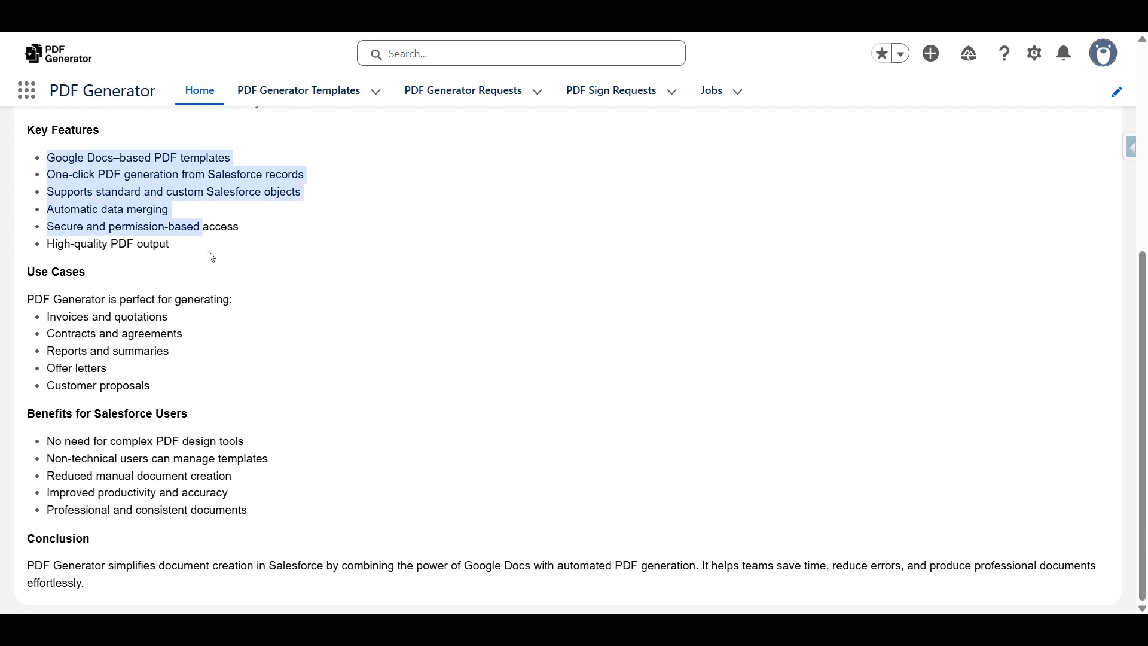
{"action": "scroll", "coordinate": [239, 269], "scroll_direction": "up", "scroll_amount": 6}
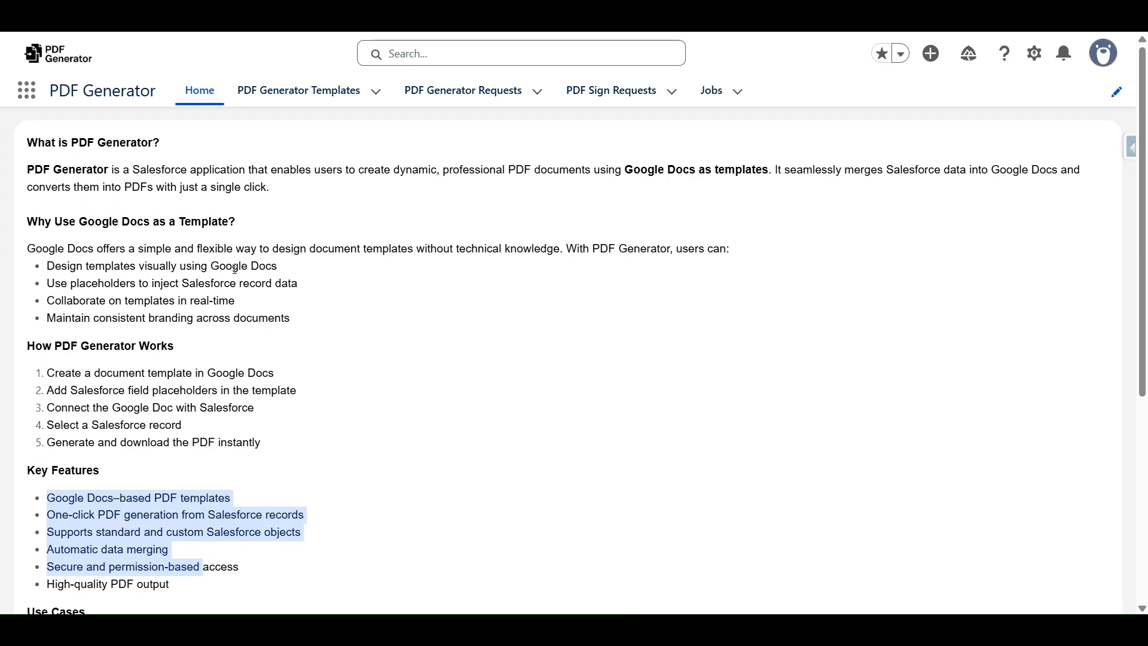
Go to PDF Generator Templates, open a new template form, and cancel it unsaved
{"action": "left_click", "coordinate": [302, 98]}
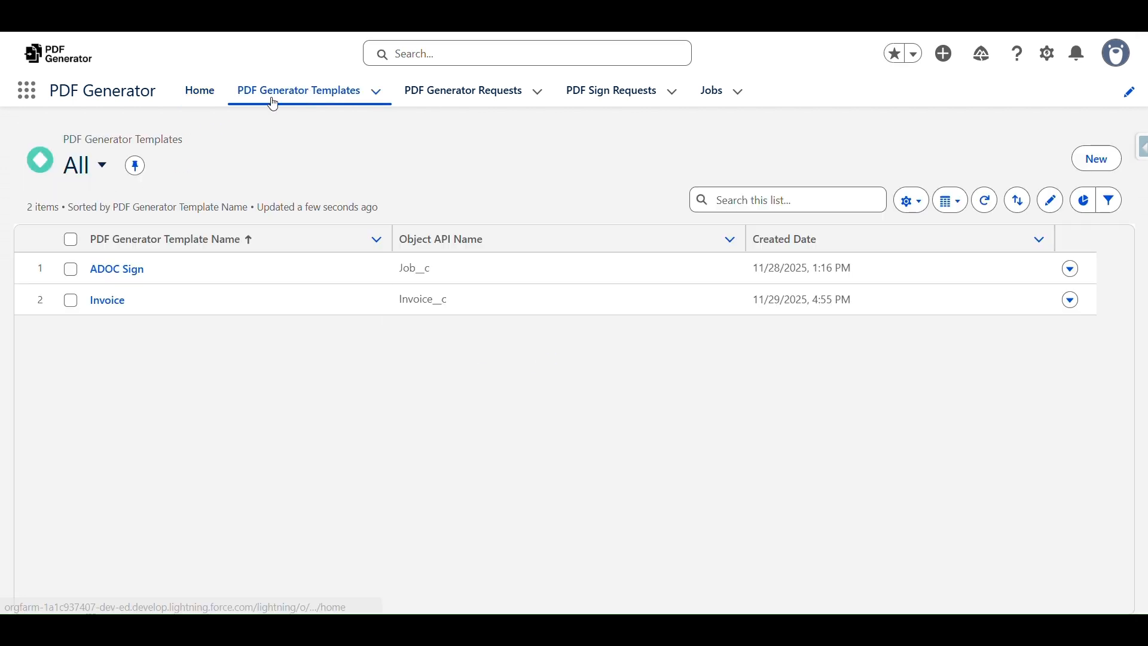
{"action": "left_click", "coordinate": [1094, 154]}
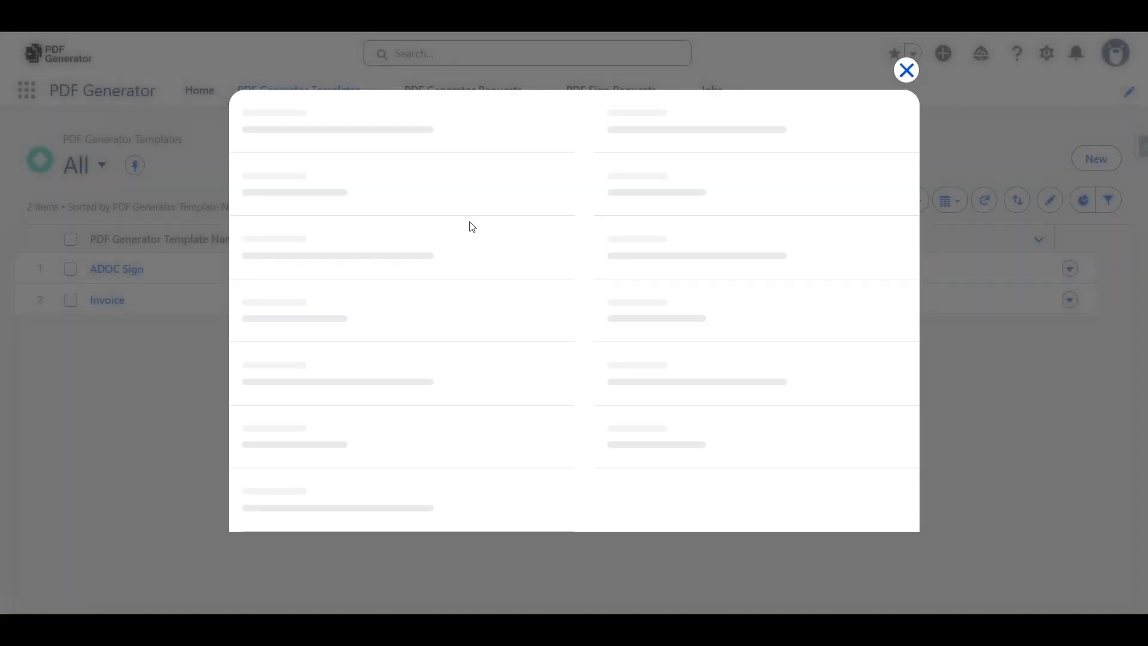
{"action": "scroll", "coordinate": [427, 256], "scroll_direction": "down", "scroll_amount": 2}
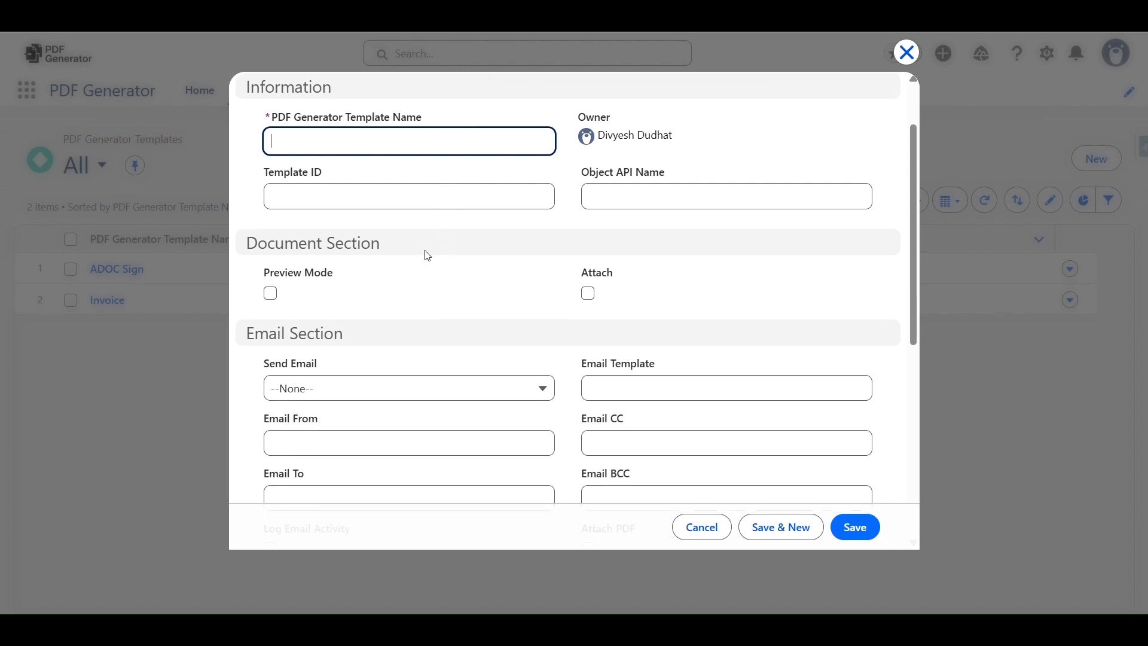
{"action": "left_click_drag", "start_coordinate": [292, 117], "coordinate": [438, 122]}
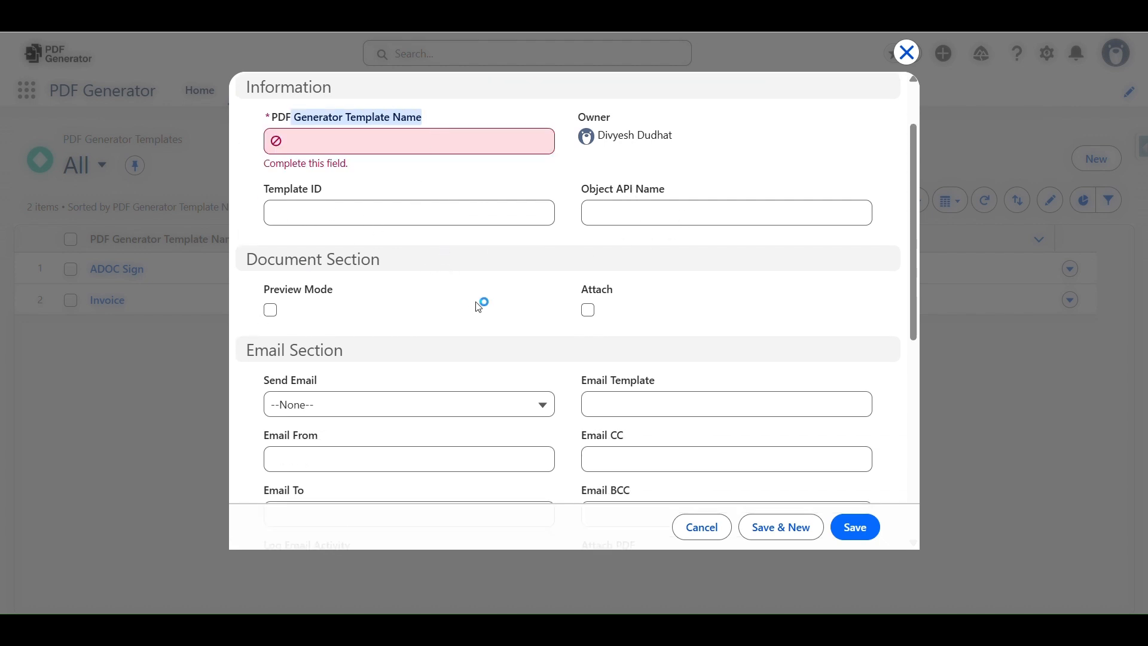
{"action": "scroll", "coordinate": [751, 341], "scroll_direction": "down", "scroll_amount": 5}
{"action": "scroll", "coordinate": [730, 328], "scroll_direction": "up", "scroll_amount": 5}
{"action": "scroll", "coordinate": [470, 202], "scroll_direction": "up", "scroll_amount": 2}
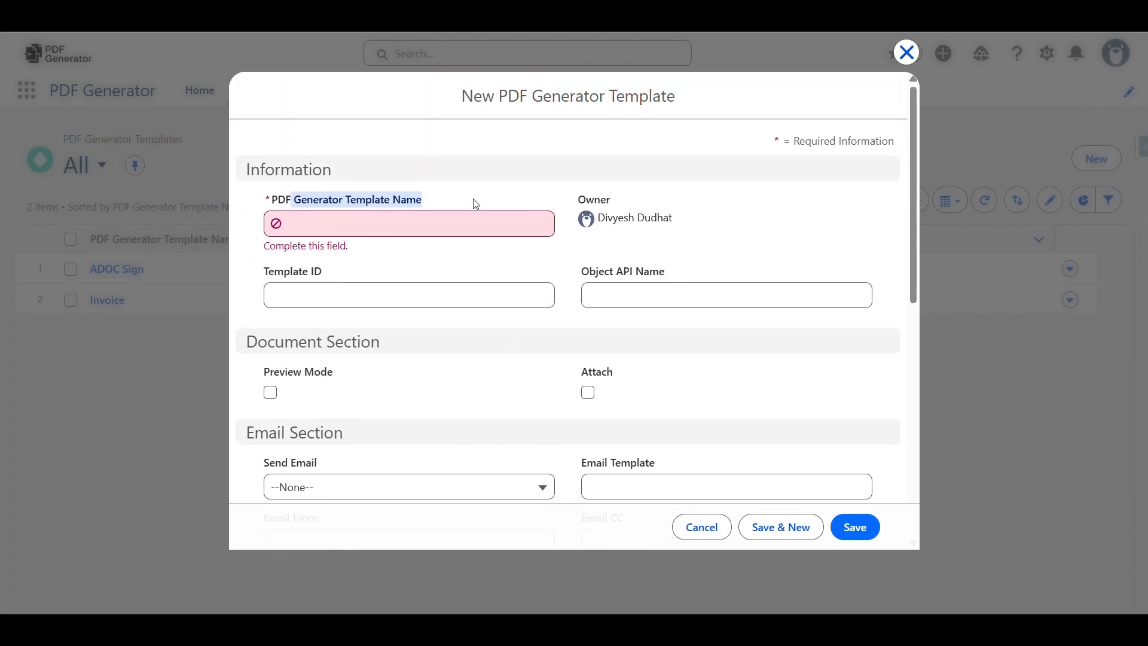
{"action": "left_click", "coordinate": [703, 528]}
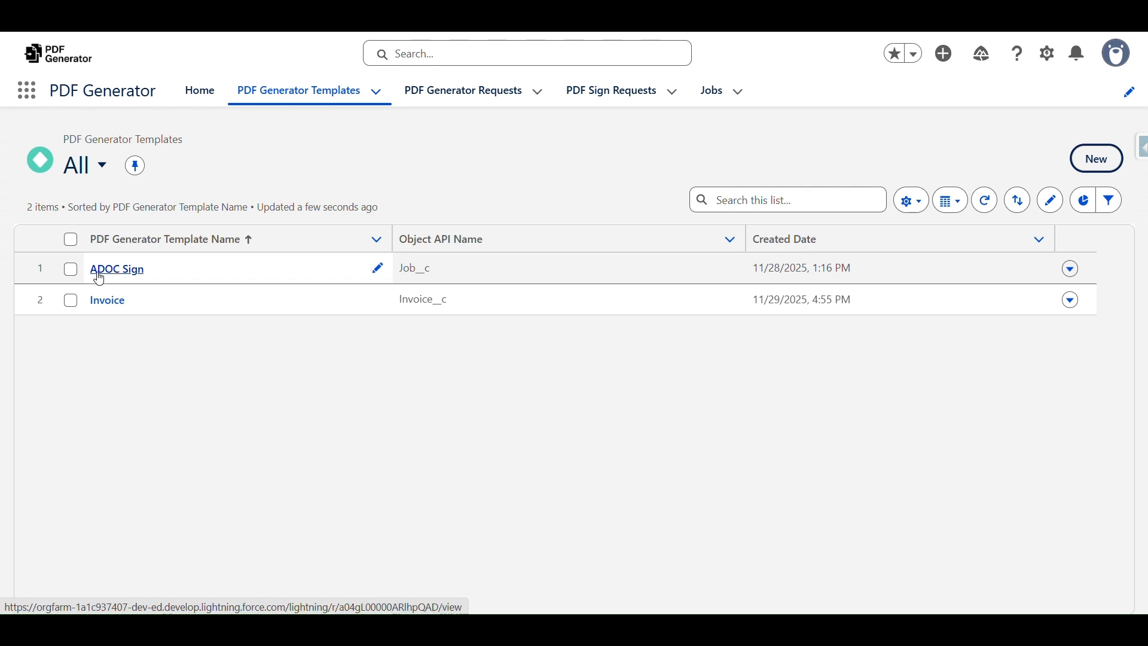
Open the ADOC Sign template record and point out its Template ID value
{"action": "left_click", "coordinate": [123, 275]}
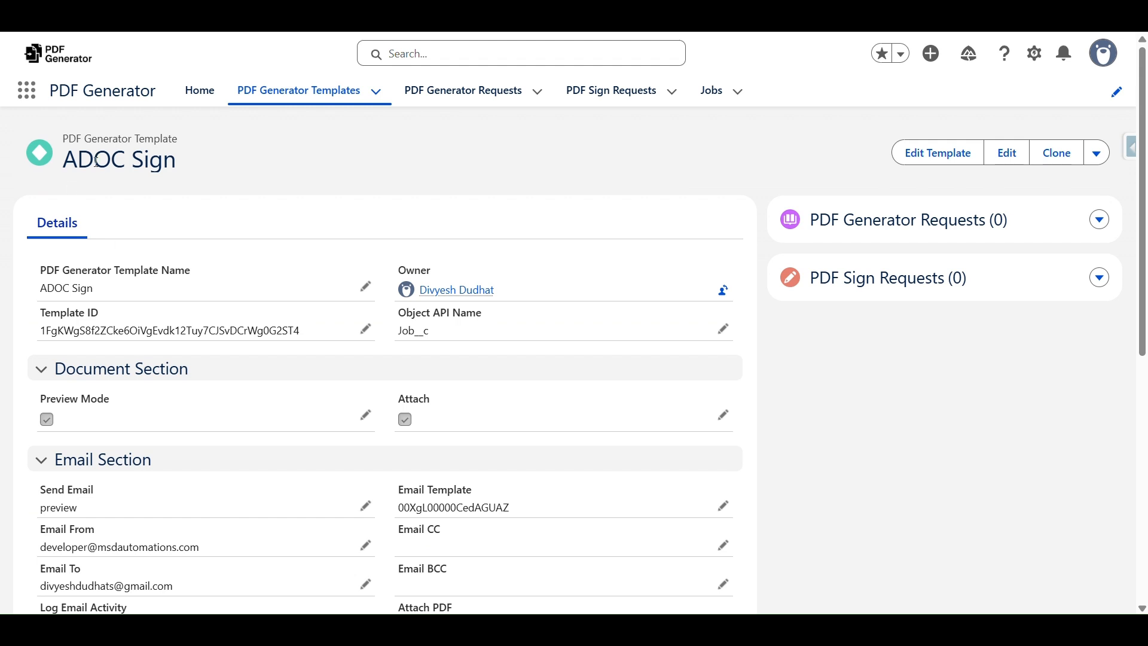
{"action": "left_click_drag", "start_coordinate": [78, 157], "coordinate": [276, 168]}
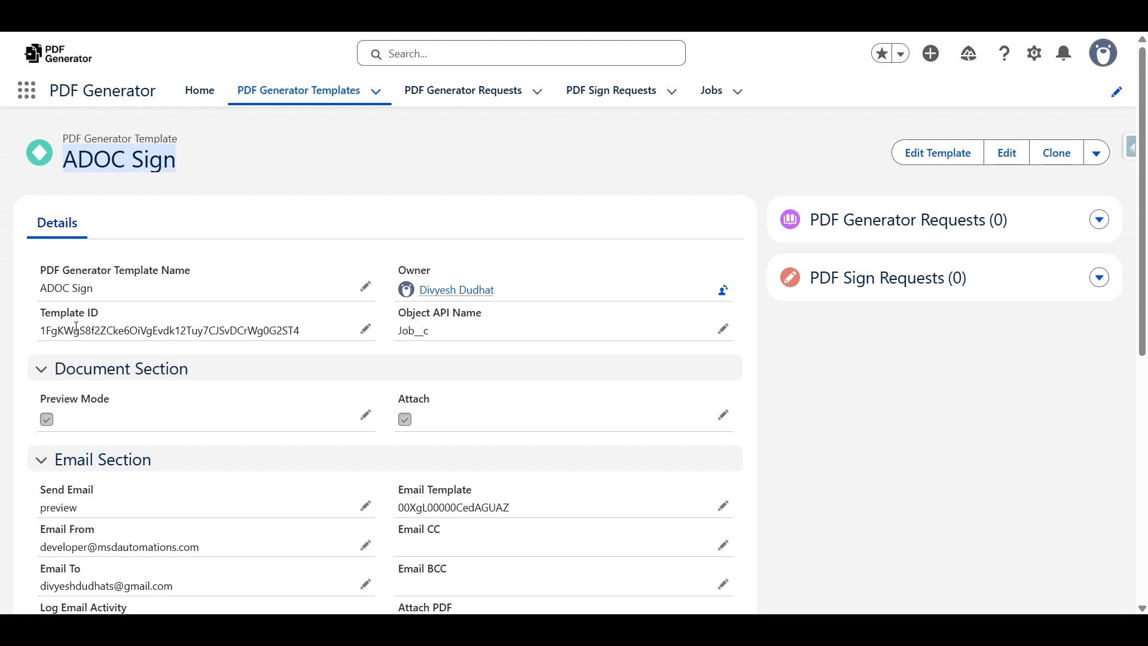
{"action": "left_click_drag", "start_coordinate": [45, 312], "coordinate": [301, 342]}
{"action": "left_click", "coordinate": [307, 339]}
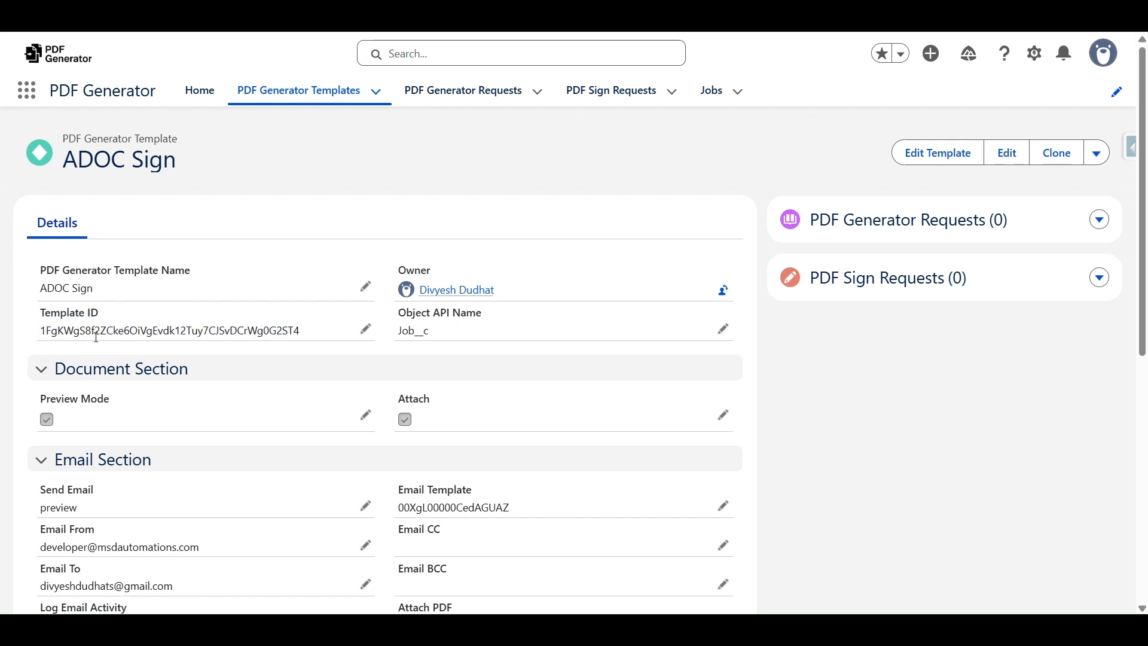
{"action": "left_click_drag", "start_coordinate": [39, 330], "coordinate": [312, 334]}
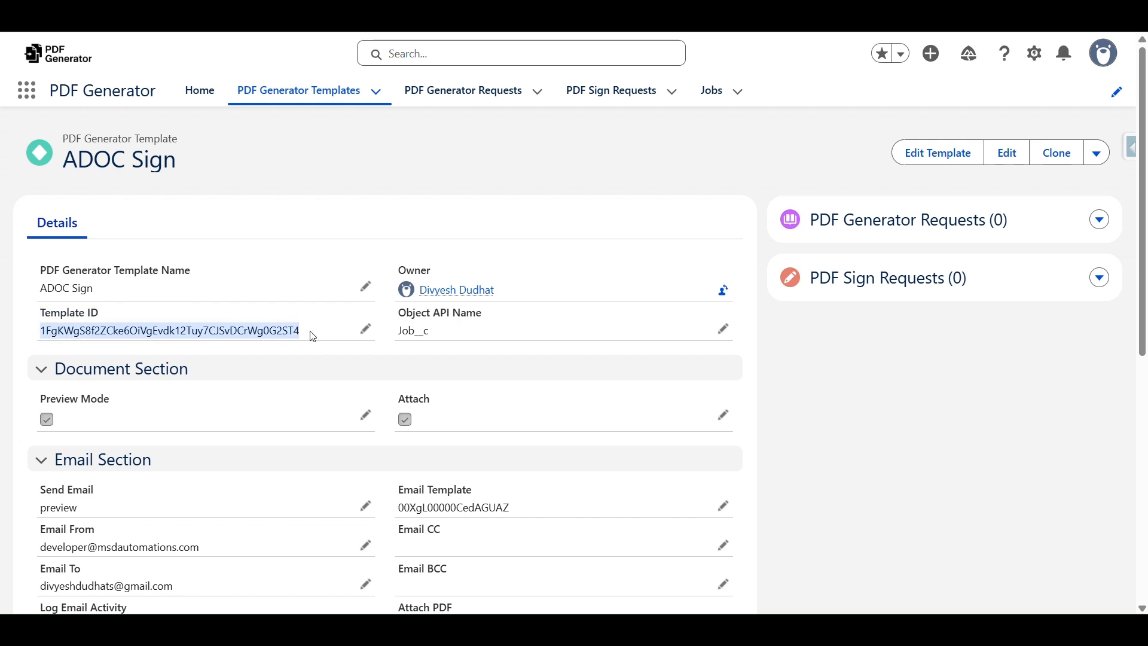
{"action": "scroll", "coordinate": [301, 303], "scroll_direction": "down", "scroll_amount": 1}
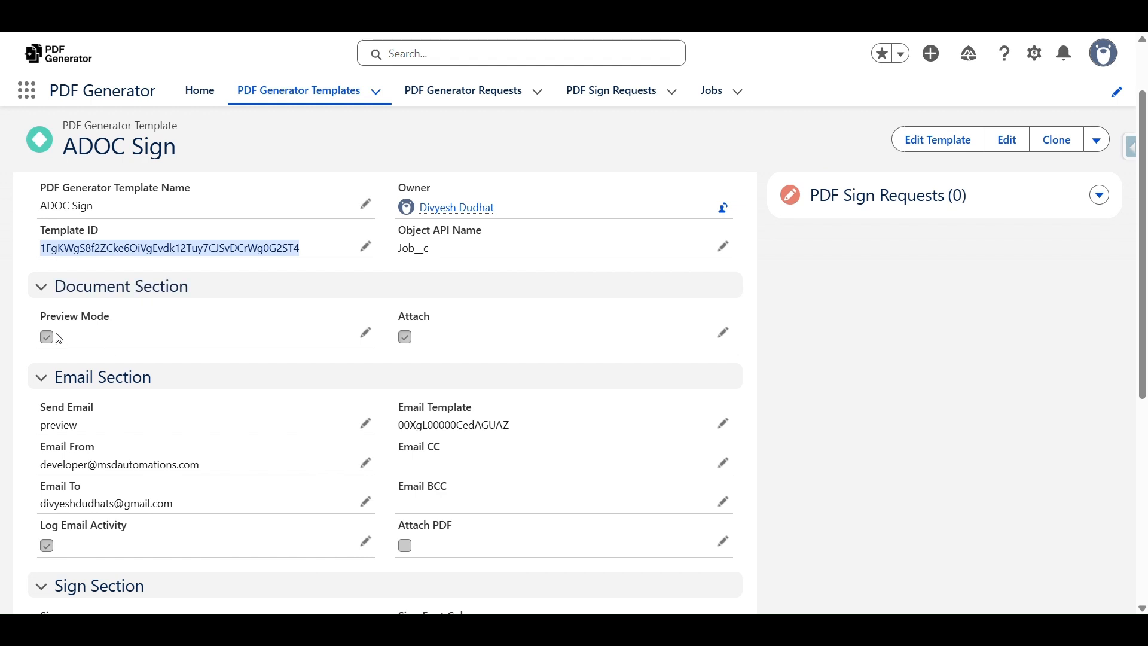
Review the Preview Mode and Attach settings, then switch the template to inline editing
{"action": "left_click", "coordinate": [39, 323]}
{"action": "left_click_drag", "start_coordinate": [39, 324], "coordinate": [124, 321]}
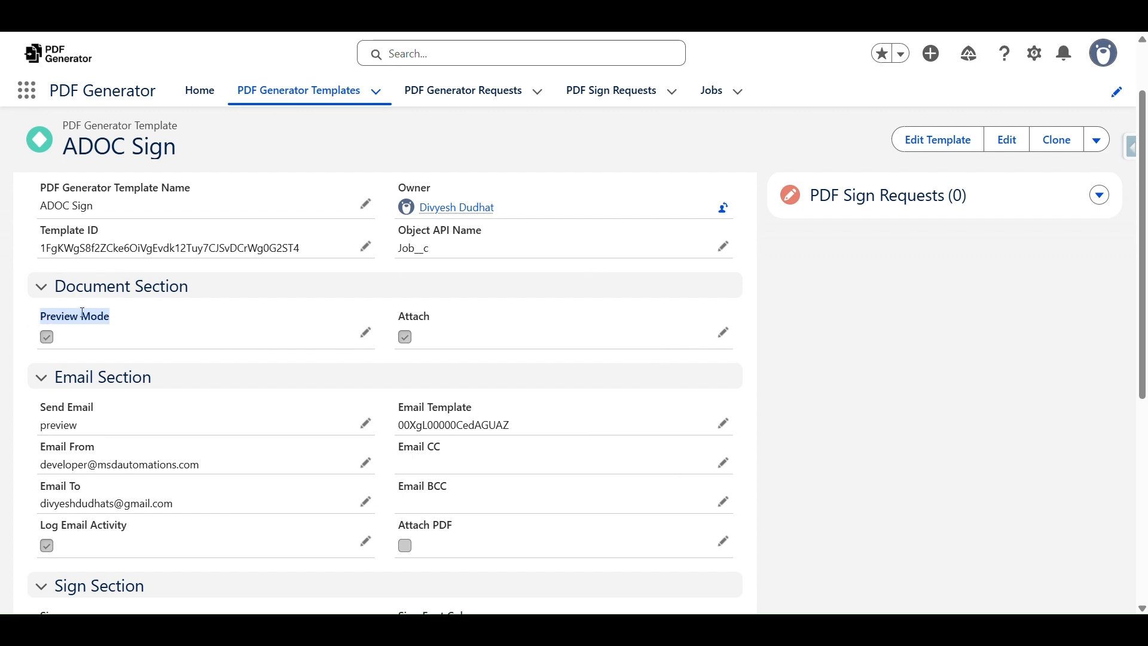
{"action": "left_click", "coordinate": [41, 312]}
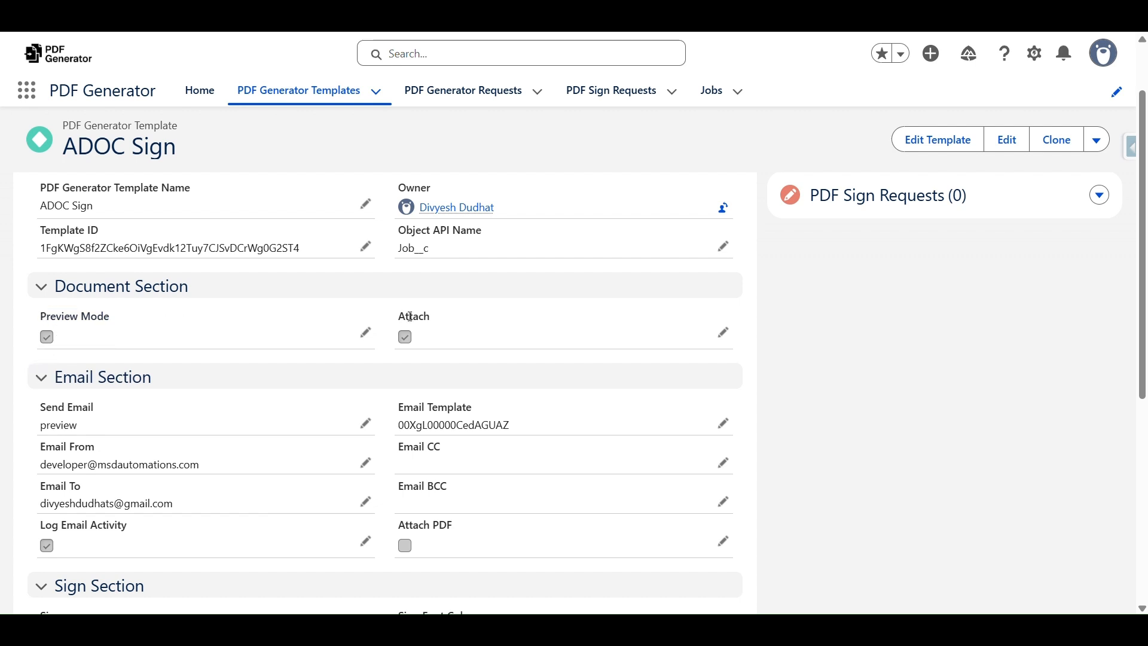
{"action": "left_click_drag", "start_coordinate": [398, 321], "coordinate": [447, 322]}
{"action": "scroll", "coordinate": [665, 306], "scroll_direction": "down", "scroll_amount": 2}
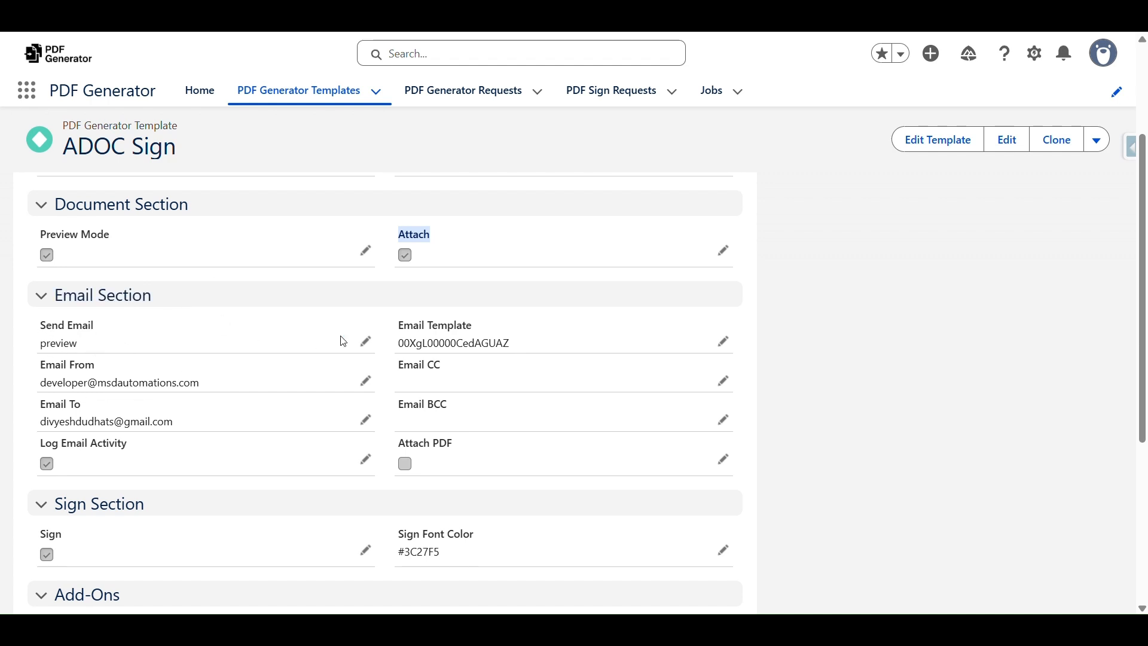
{"action": "left_click", "coordinate": [366, 339]}
Keep Send Email at 'preview' and review the Email BCC and Sign Section fields
{"action": "left_click", "coordinate": [149, 357]}
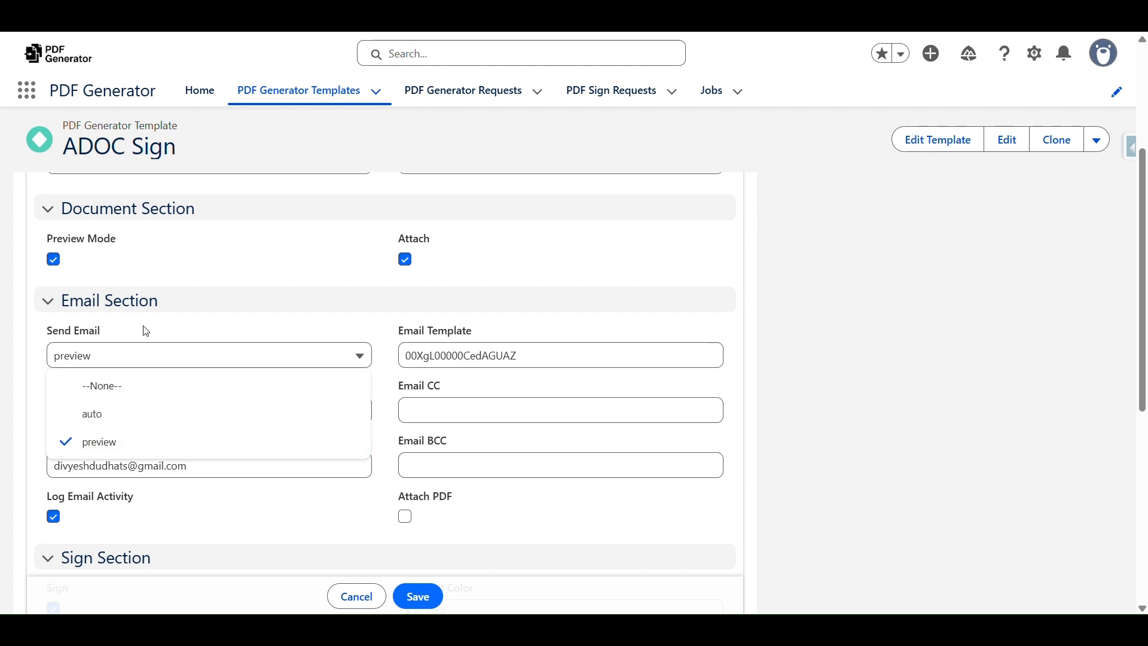
{"action": "left_click", "coordinate": [117, 352]}
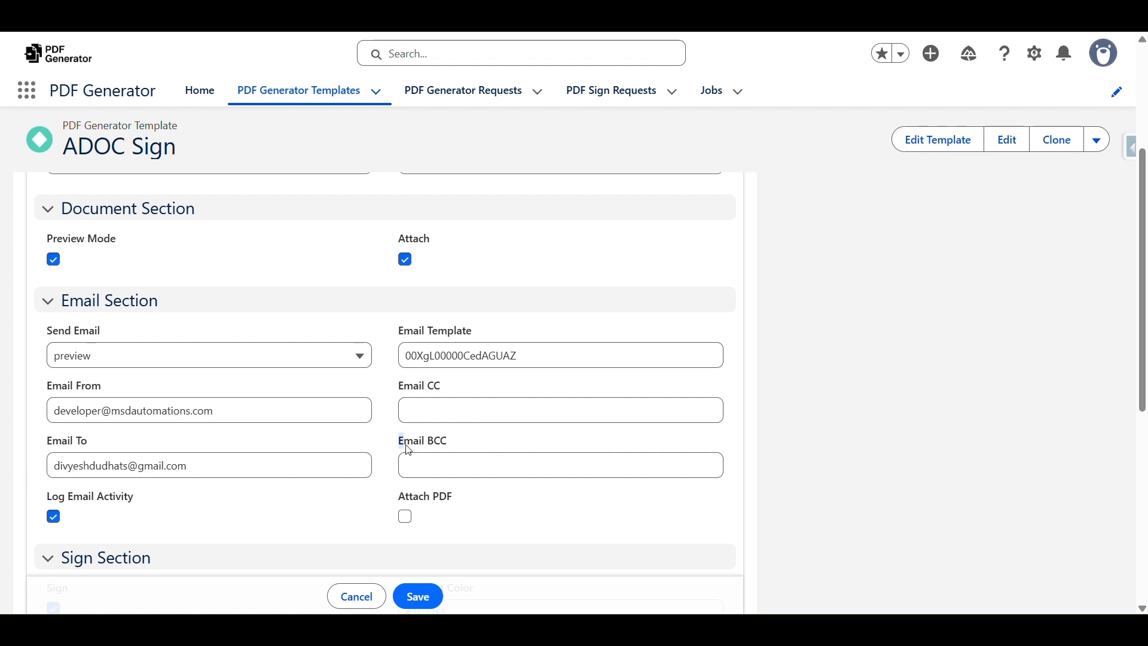
{"action": "left_click_drag", "start_coordinate": [401, 445], "coordinate": [474, 446]}
{"action": "scroll", "coordinate": [443, 440], "scroll_direction": "down", "scroll_amount": 3}
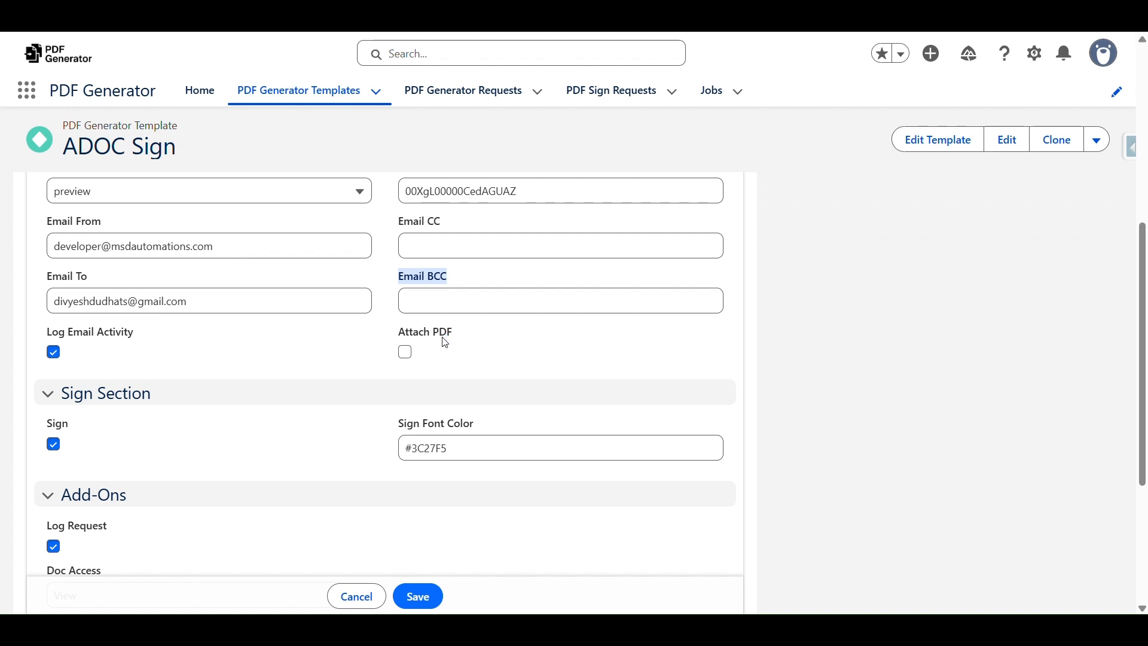
{"action": "left_click", "coordinate": [460, 343]}
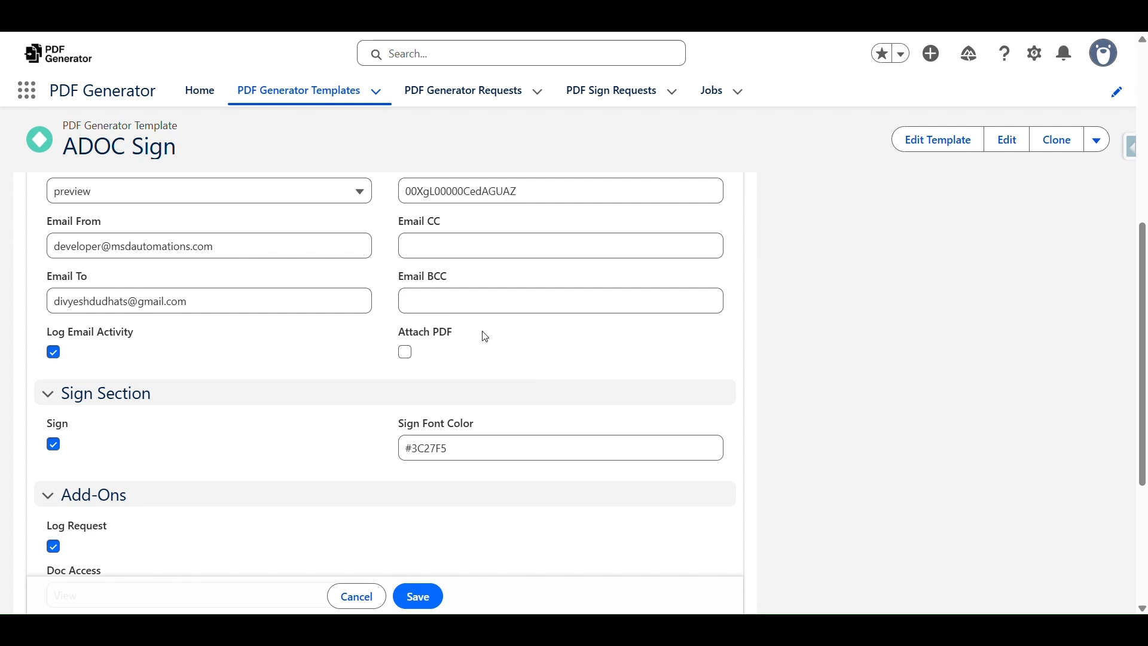
{"action": "scroll", "coordinate": [468, 334], "scroll_direction": "up", "scroll_amount": 1}
{"action": "scroll", "coordinate": [515, 371], "scroll_direction": "down", "scroll_amount": 3}
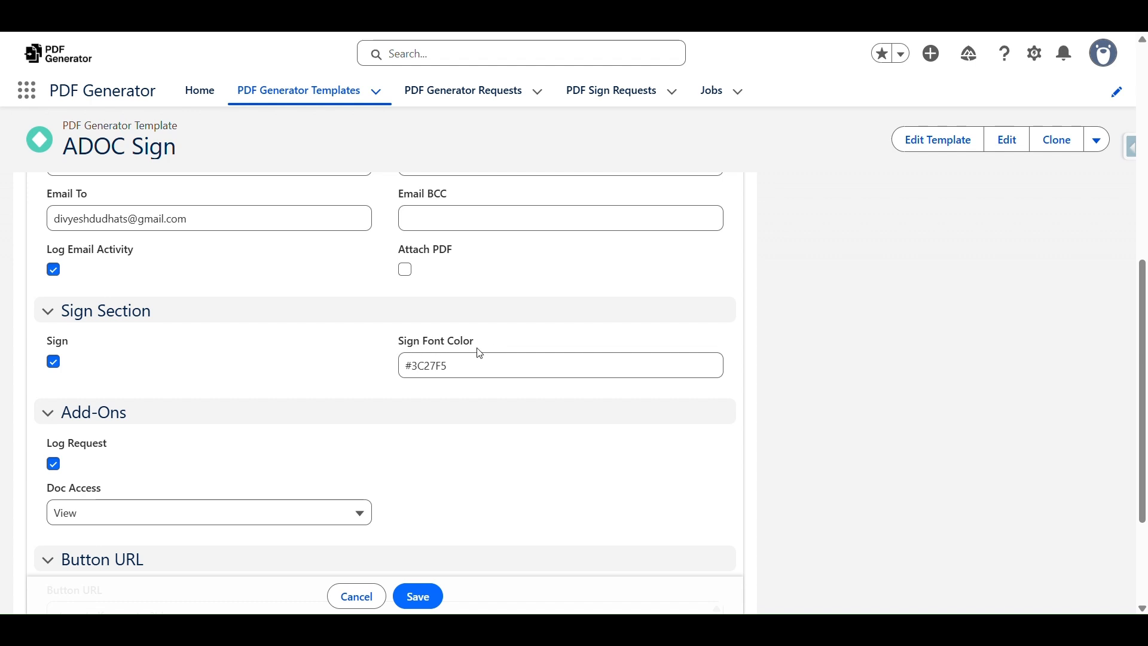
Check the sign font colour and Doc Access options, keep Doc Access at View, and cancel editing
{"action": "left_click", "coordinate": [465, 366]}
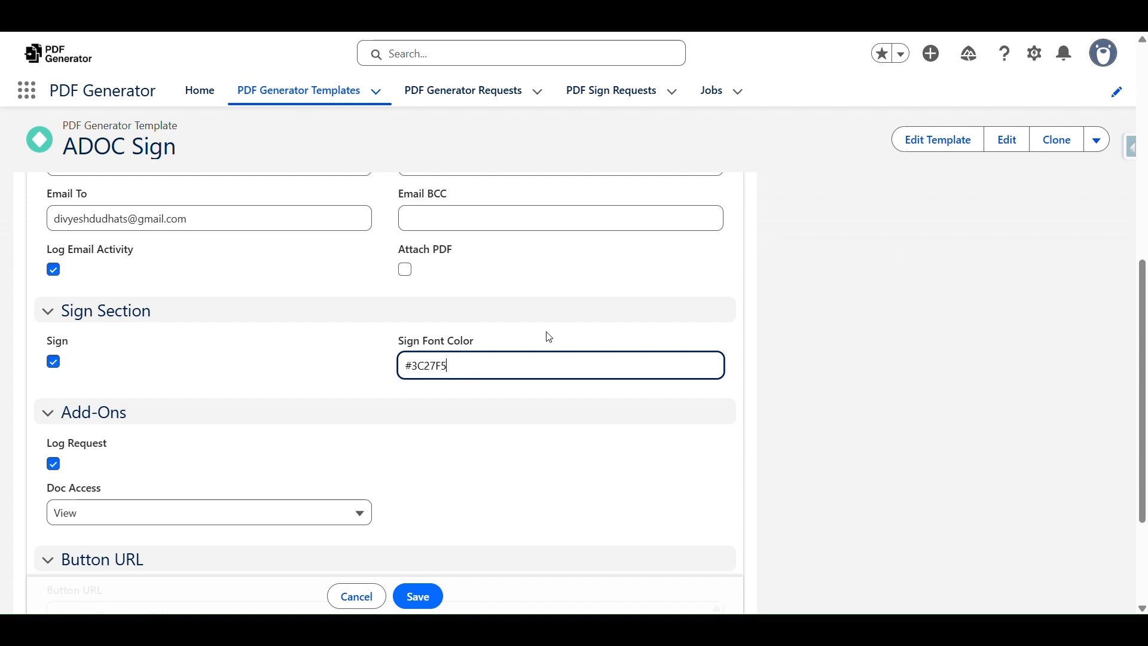
{"action": "scroll", "coordinate": [551, 338], "scroll_direction": "down", "scroll_amount": 1}
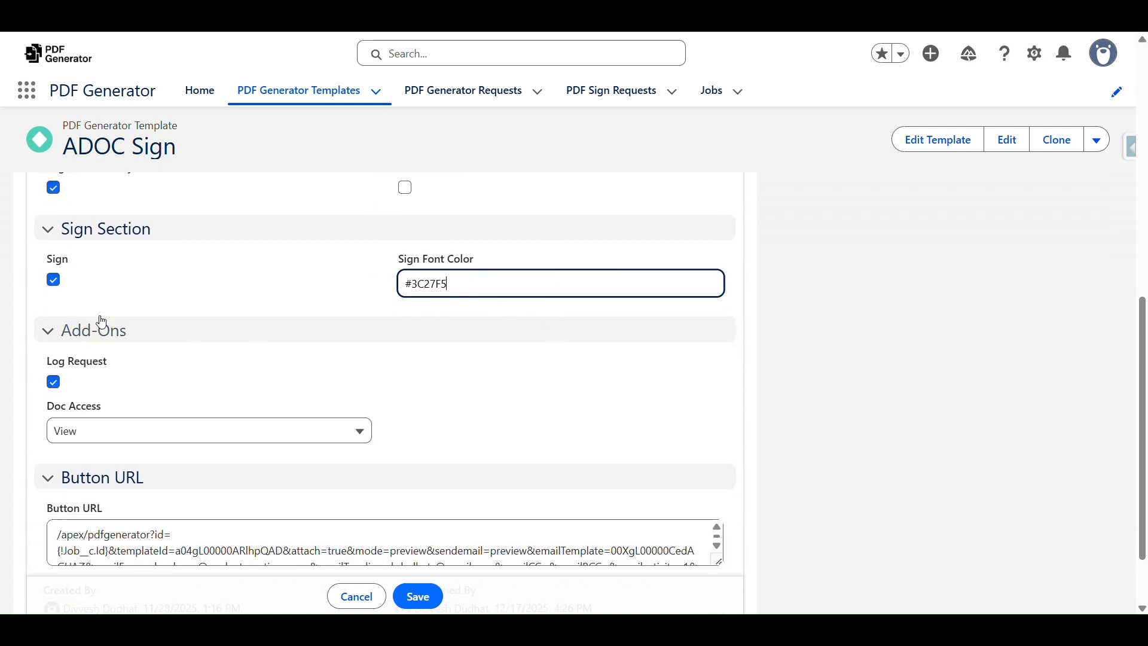
{"action": "scroll", "coordinate": [141, 351], "scroll_direction": "down", "scroll_amount": 1}
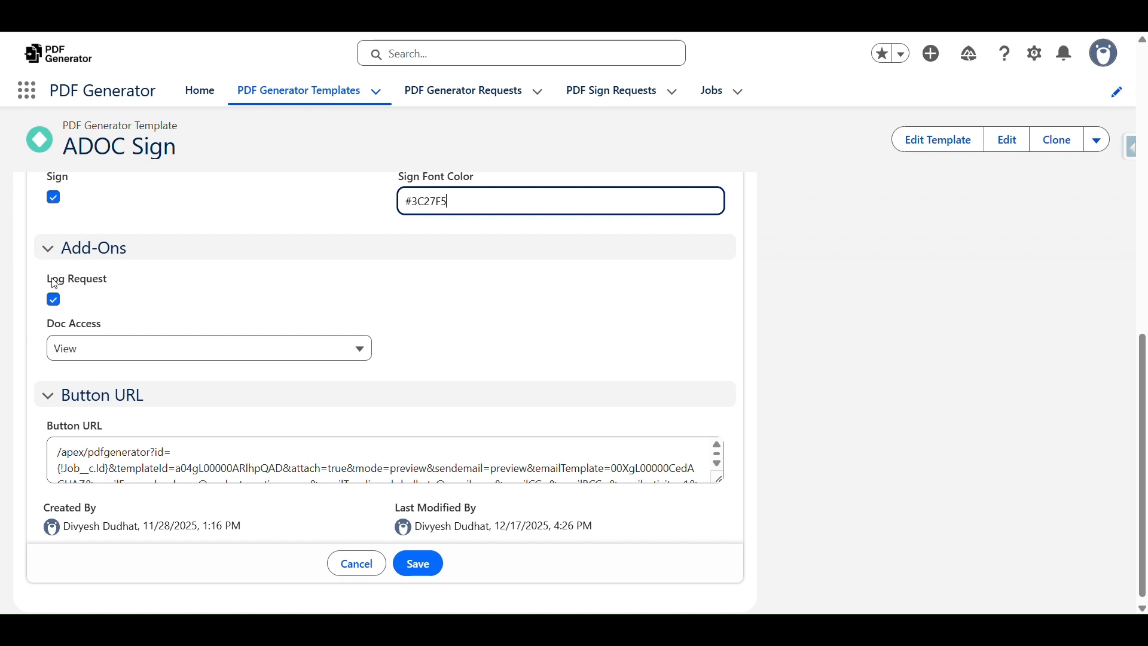
{"action": "scroll", "coordinate": [479, 329], "scroll_direction": "up", "scroll_amount": 10}
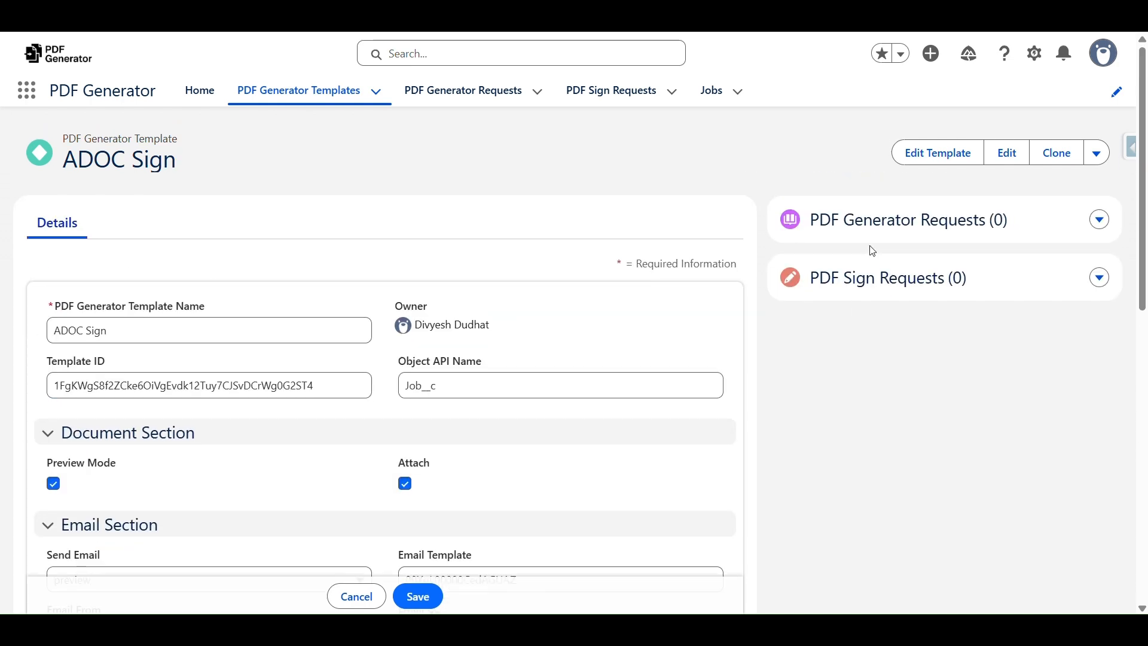
{"action": "scroll", "coordinate": [349, 333], "scroll_direction": "down", "scroll_amount": 10}
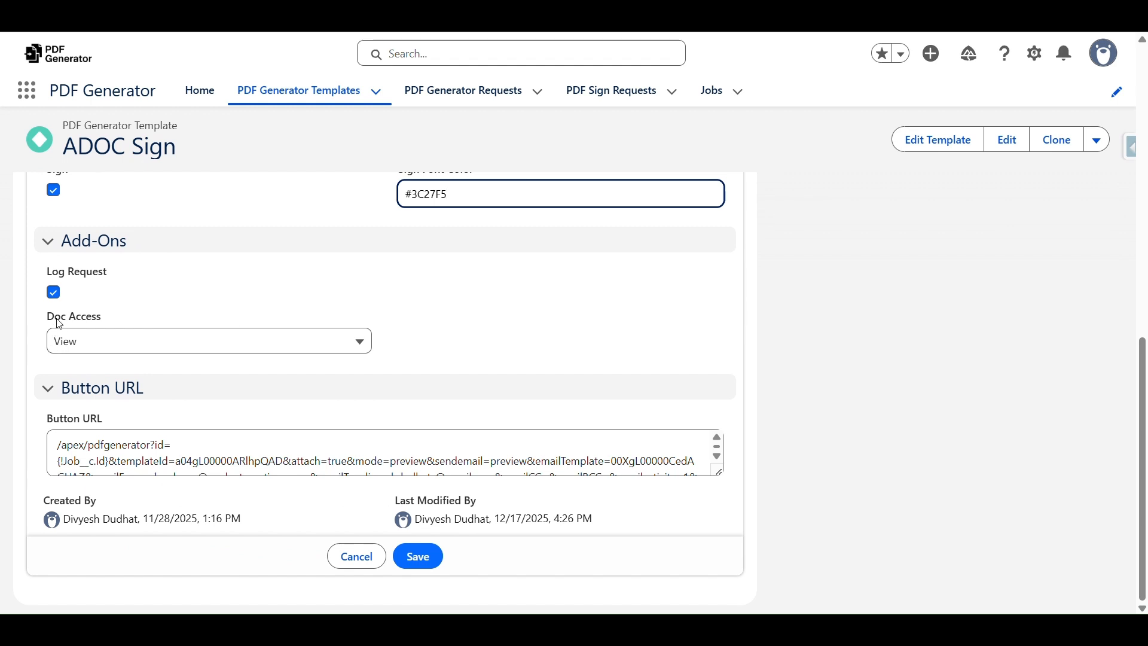
{"action": "left_click", "coordinate": [92, 341]}
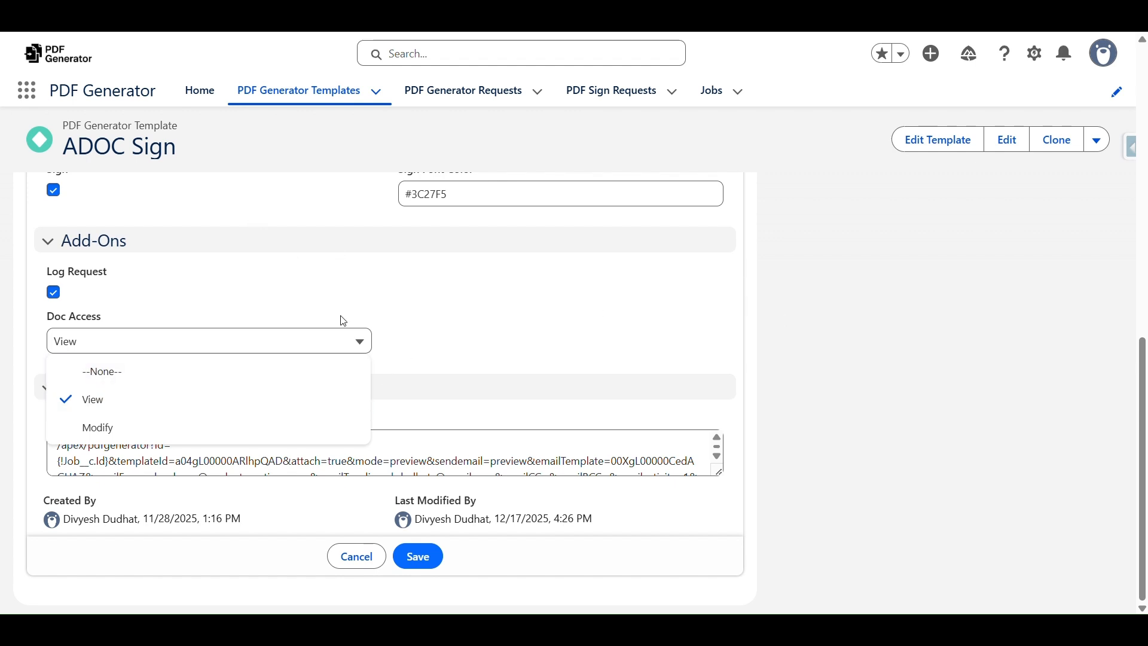
{"action": "left_click", "coordinate": [431, 281]}
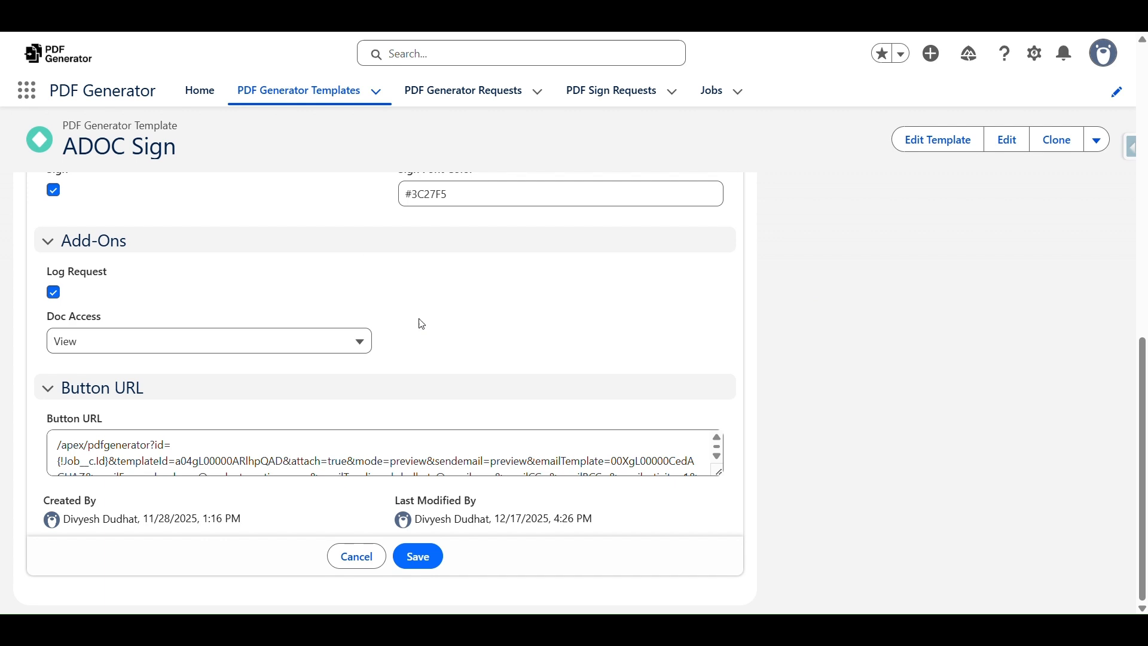
{"action": "left_click", "coordinate": [366, 557]}
{"action": "left_click_drag", "start_coordinate": [35, 479], "coordinate": [211, 534]}
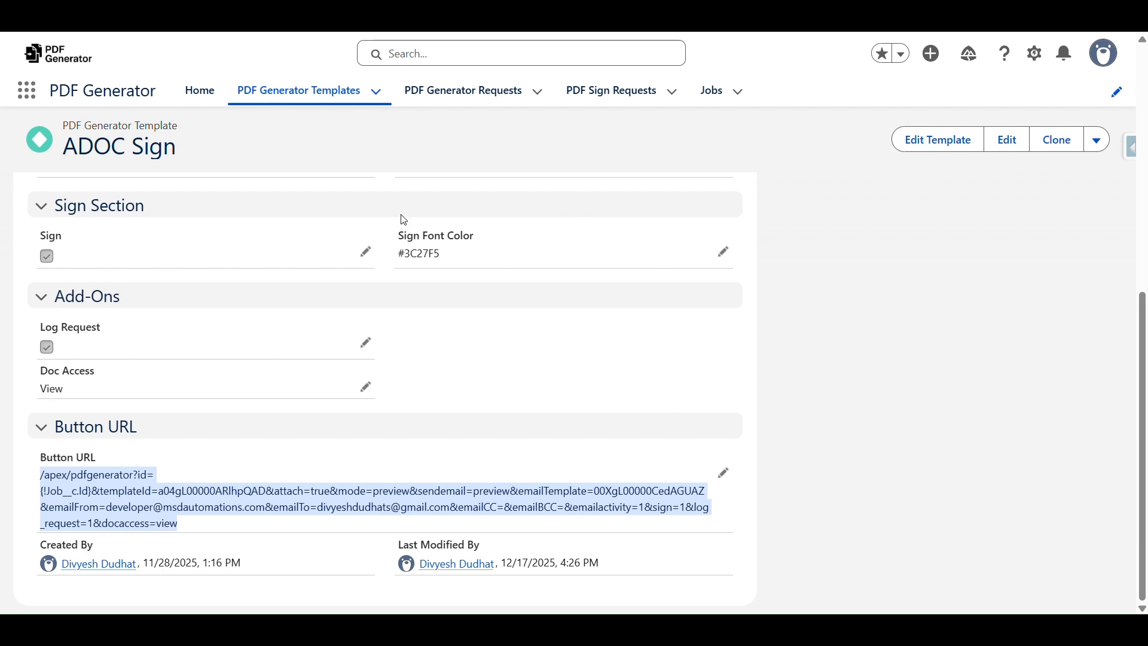
{"action": "scroll", "coordinate": [447, 228], "scroll_direction": "up", "scroll_amount": 10}
{"action": "left_click_drag", "start_coordinate": [399, 307], "coordinate": [451, 338]}
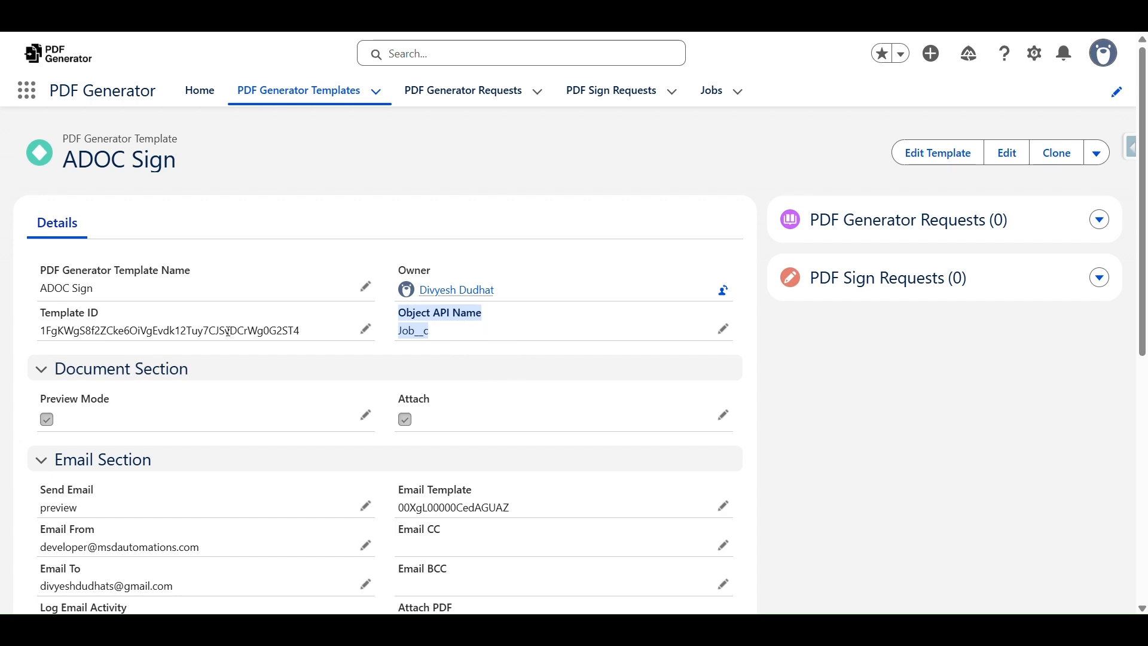
{"action": "scroll", "coordinate": [245, 328], "scroll_direction": "down", "scroll_amount": 10}
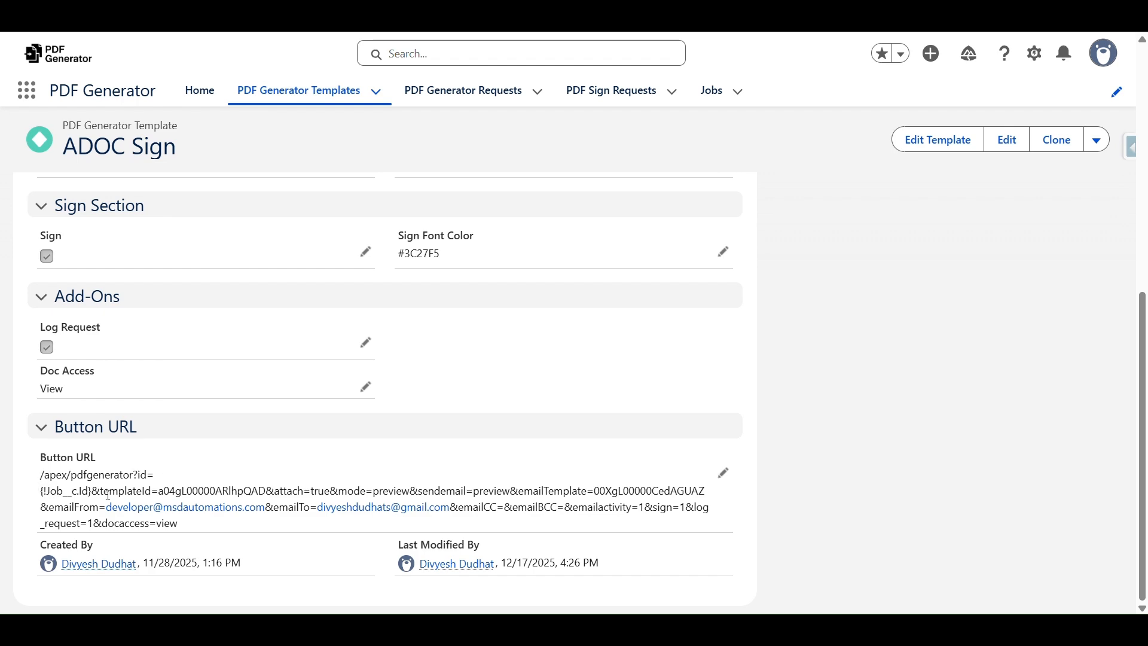
{"action": "scroll", "coordinate": [586, 377], "scroll_direction": "up", "scroll_amount": 10}
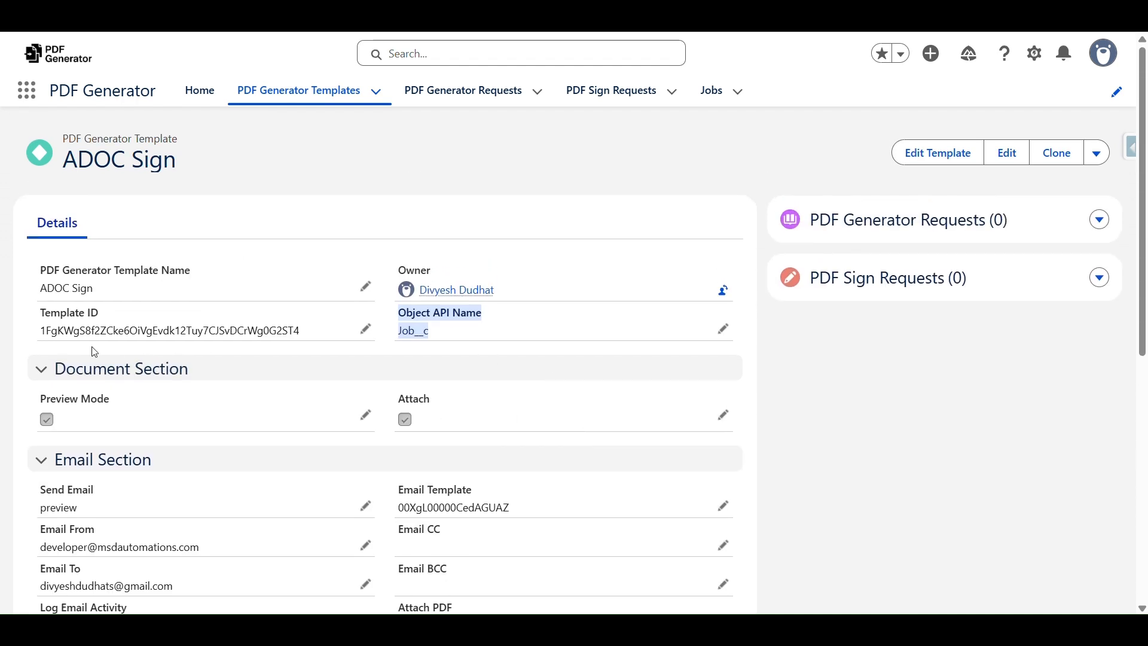
{"action": "left_click_drag", "start_coordinate": [40, 332], "coordinate": [302, 332]}
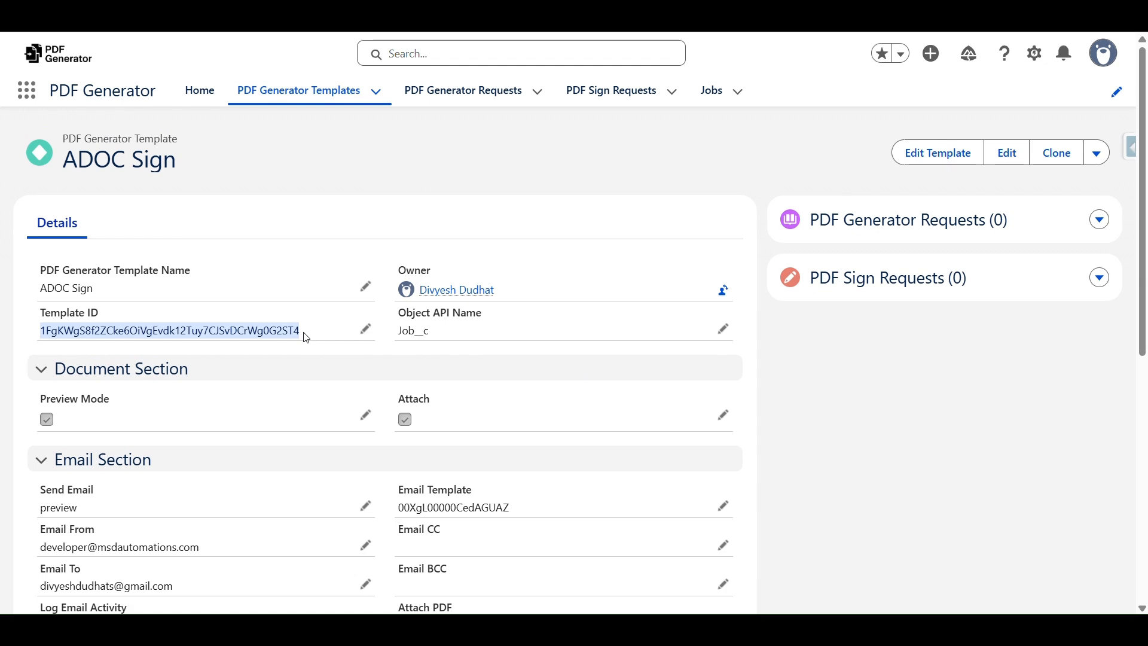
Open the ADOC template editor and browse Job__c fields, related objects and signed merge tags
{"action": "left_click", "coordinate": [933, 154]}
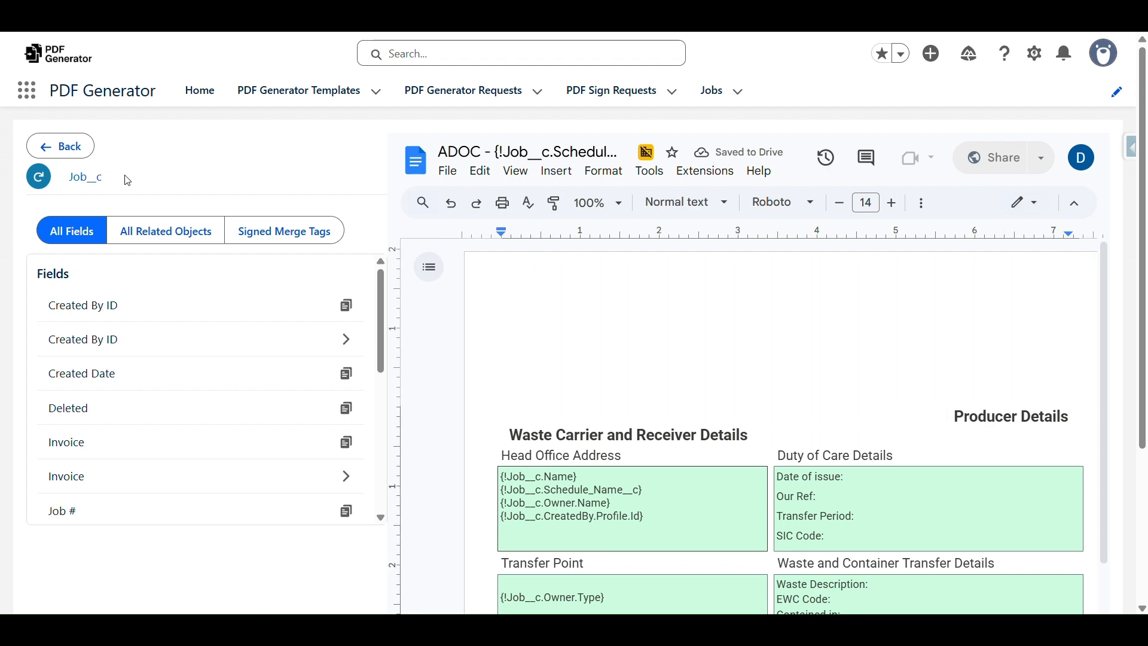
{"action": "double_click", "coordinate": [65, 178]}
{"action": "scroll", "coordinate": [132, 370], "scroll_direction": "down", "scroll_amount": 5}
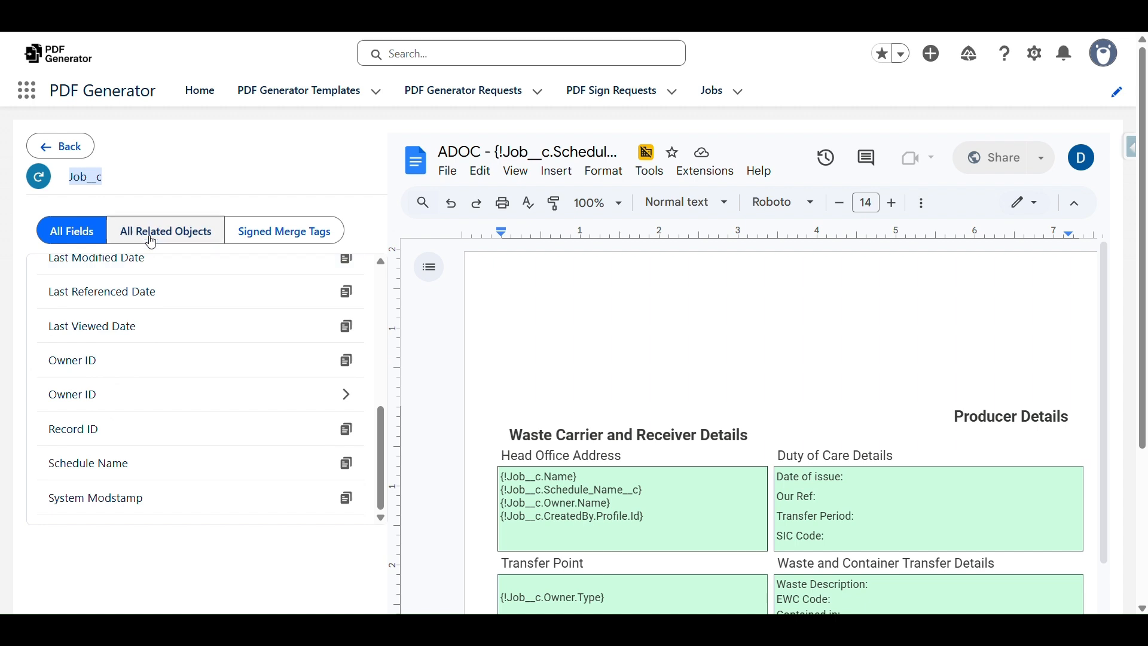
{"action": "left_click", "coordinate": [179, 231]}
{"action": "left_click", "coordinate": [292, 234]}
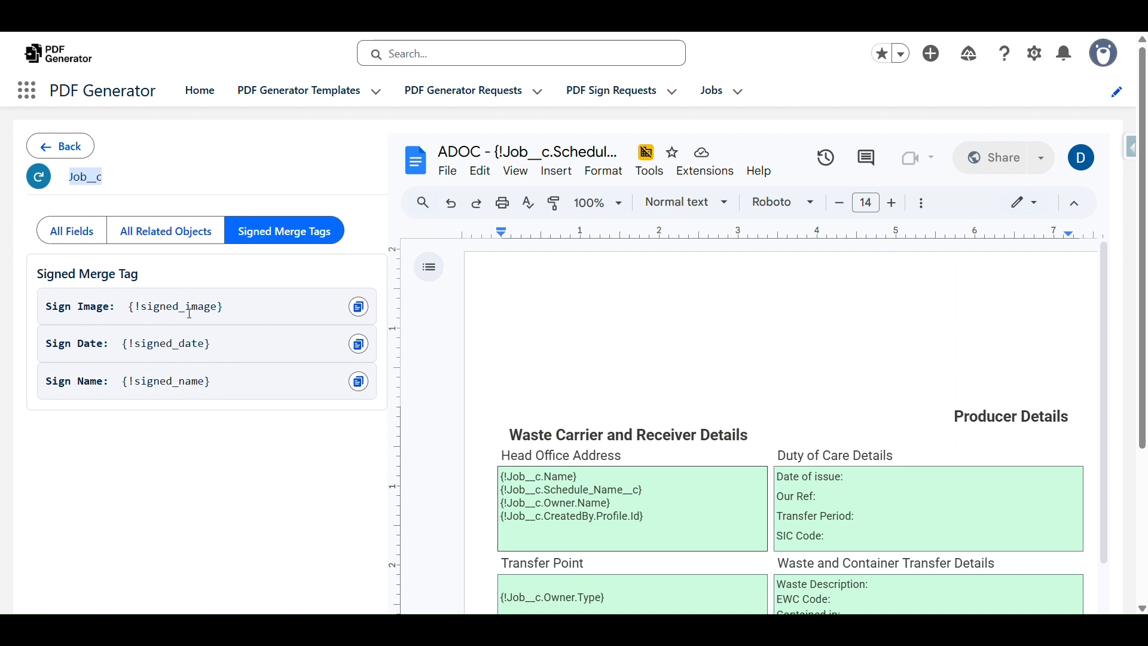
{"action": "left_click", "coordinate": [74, 231]}
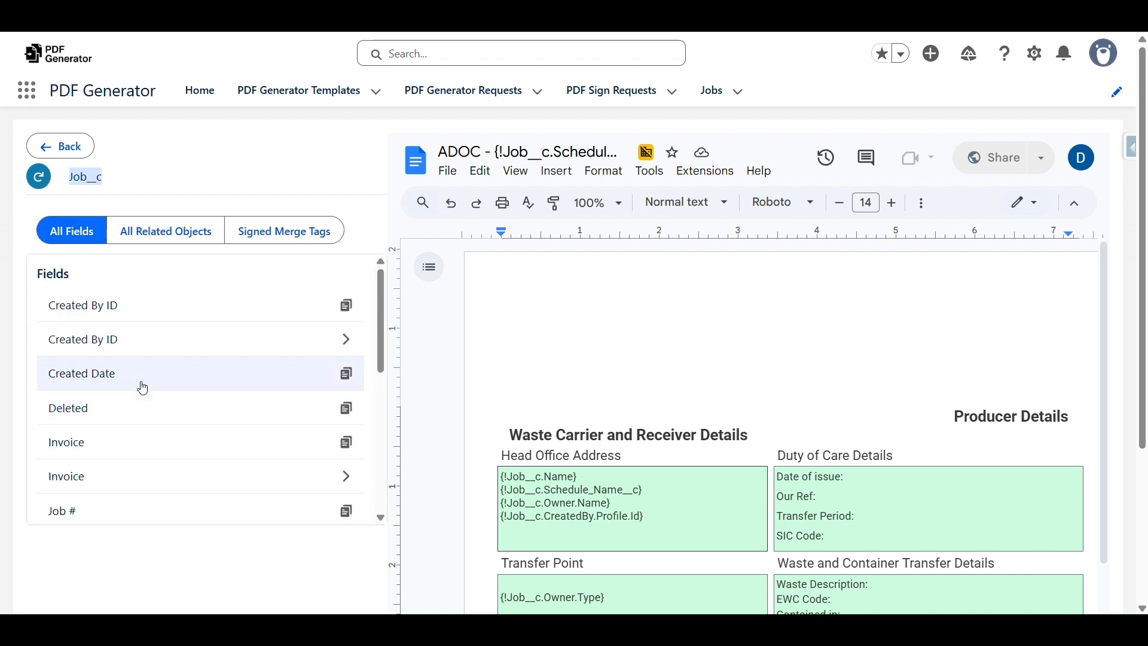
Copy the Job # merge tag and the owner's {!Job__c.Owner.Email} tag
{"action": "scroll", "coordinate": [215, 311], "scroll_direction": "down", "scroll_amount": 2}
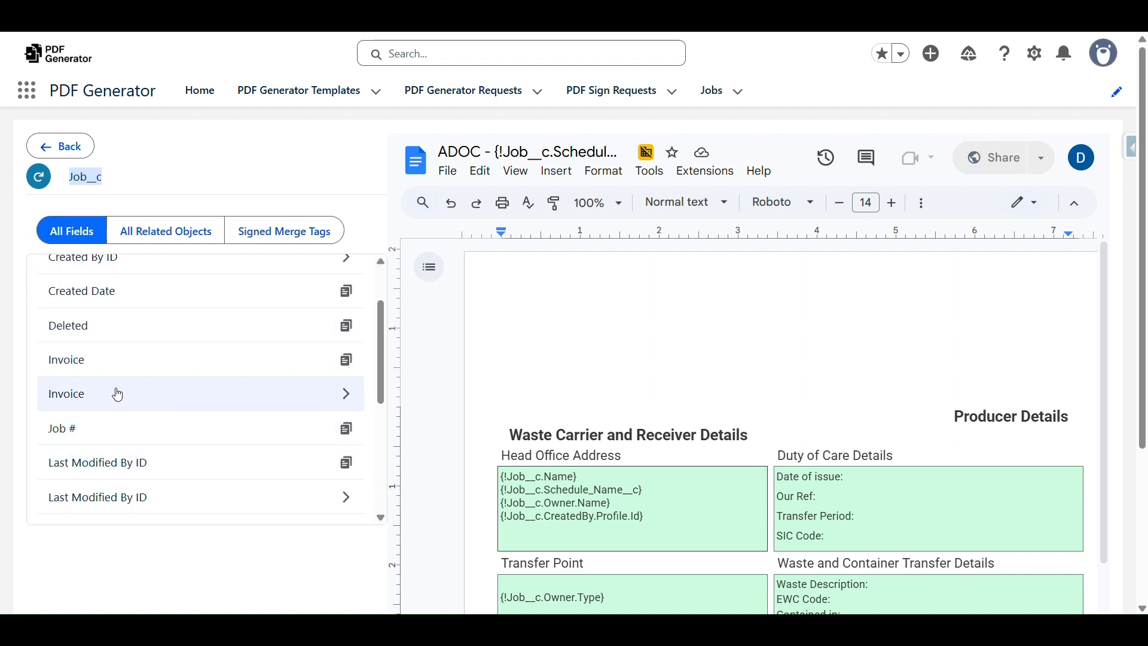
{"action": "left_click", "coordinate": [352, 437]}
{"action": "left_click", "coordinate": [352, 437]}
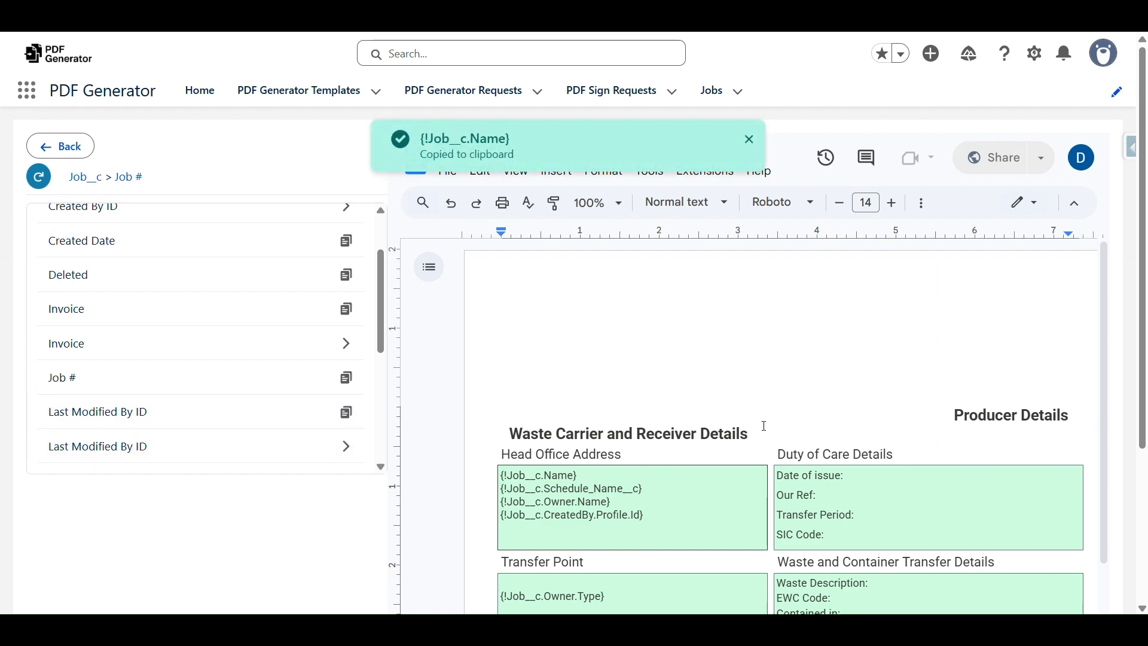
{"action": "scroll", "coordinate": [764, 426], "scroll_direction": "down", "scroll_amount": 3}
{"action": "scroll", "coordinate": [771, 400], "scroll_direction": "down", "scroll_amount": 2}
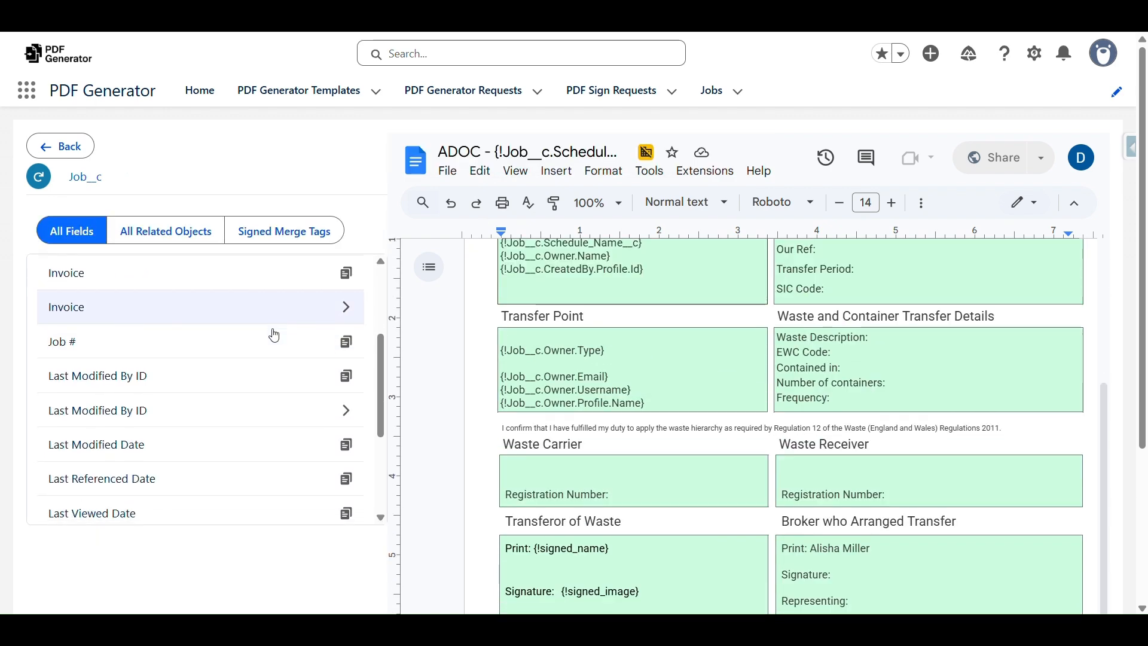
{"action": "scroll", "coordinate": [287, 325], "scroll_direction": "down", "scroll_amount": 3}
{"action": "left_click", "coordinate": [117, 426]}
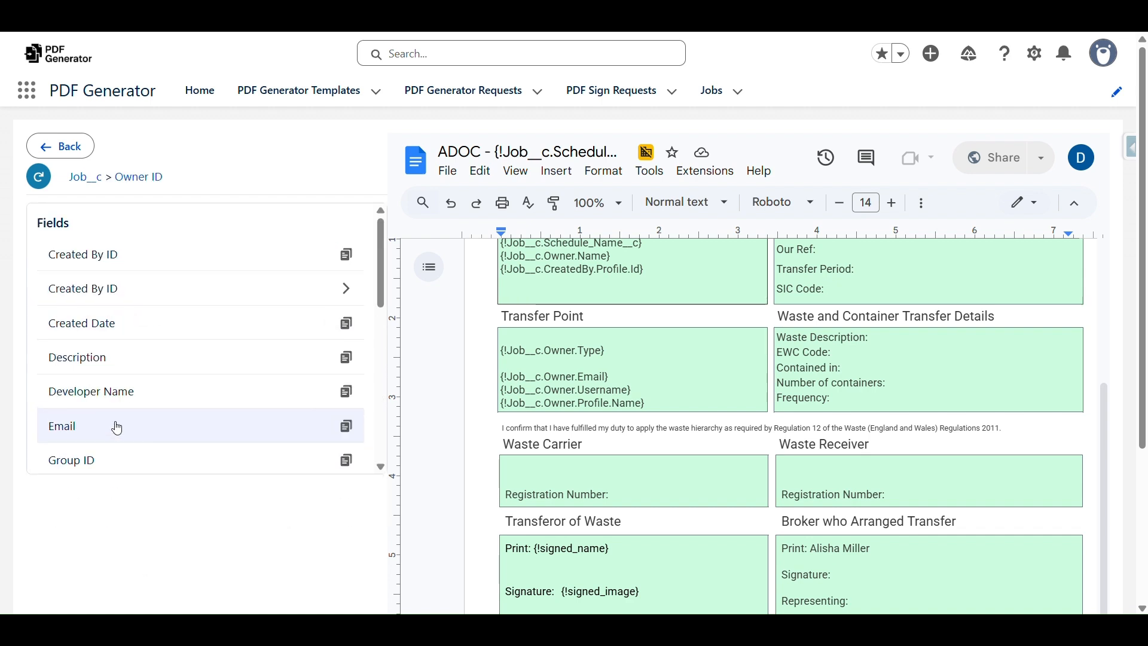
{"action": "left_click", "coordinate": [349, 431]}
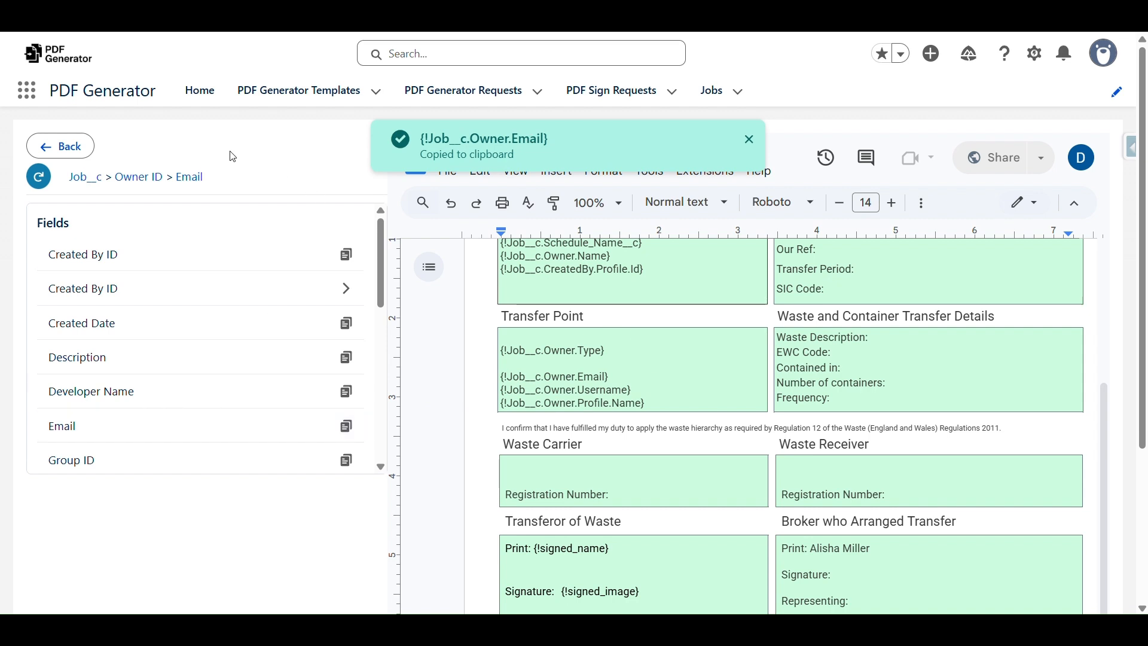
{"action": "scroll", "coordinate": [680, 426], "scroll_direction": "up", "scroll_amount": 3}
{"action": "scroll", "coordinate": [680, 425], "scroll_direction": "up", "scroll_amount": 2}
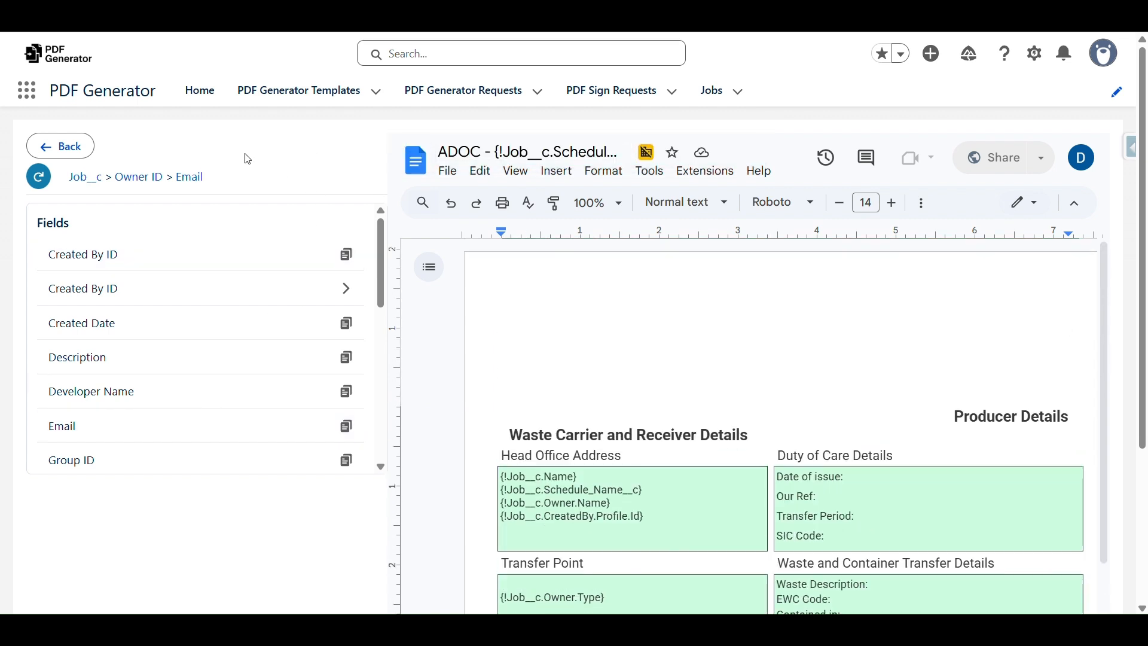
Leave the template editor and open Job-000001 from the Jobs list
{"action": "left_click", "coordinate": [81, 153]}
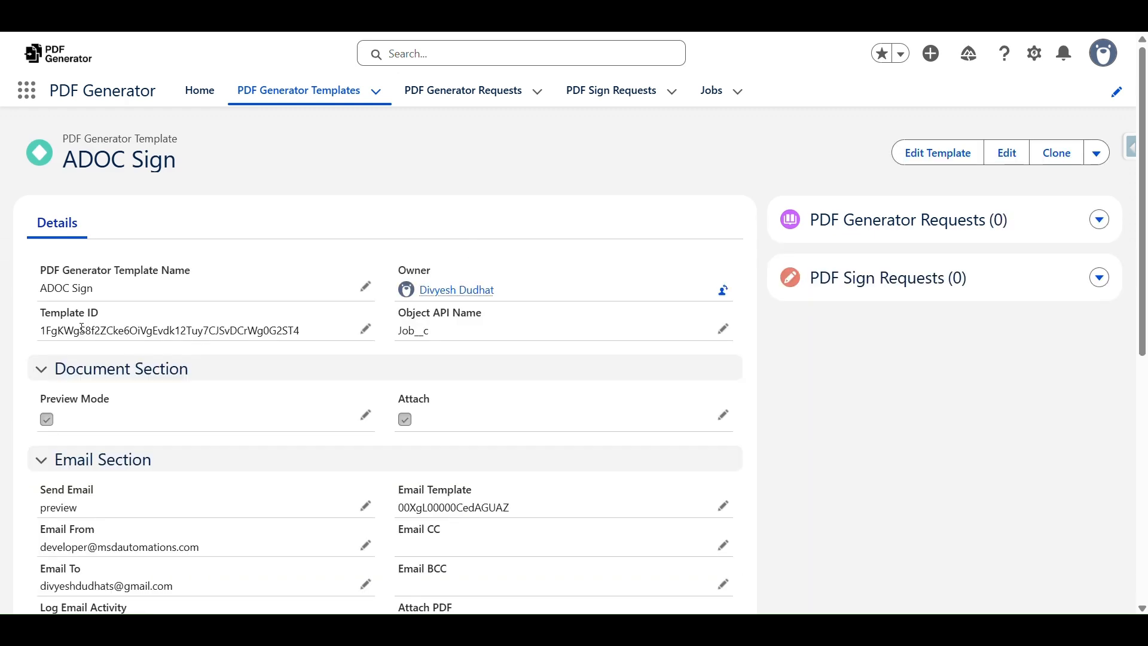
{"action": "left_click", "coordinate": [714, 97]}
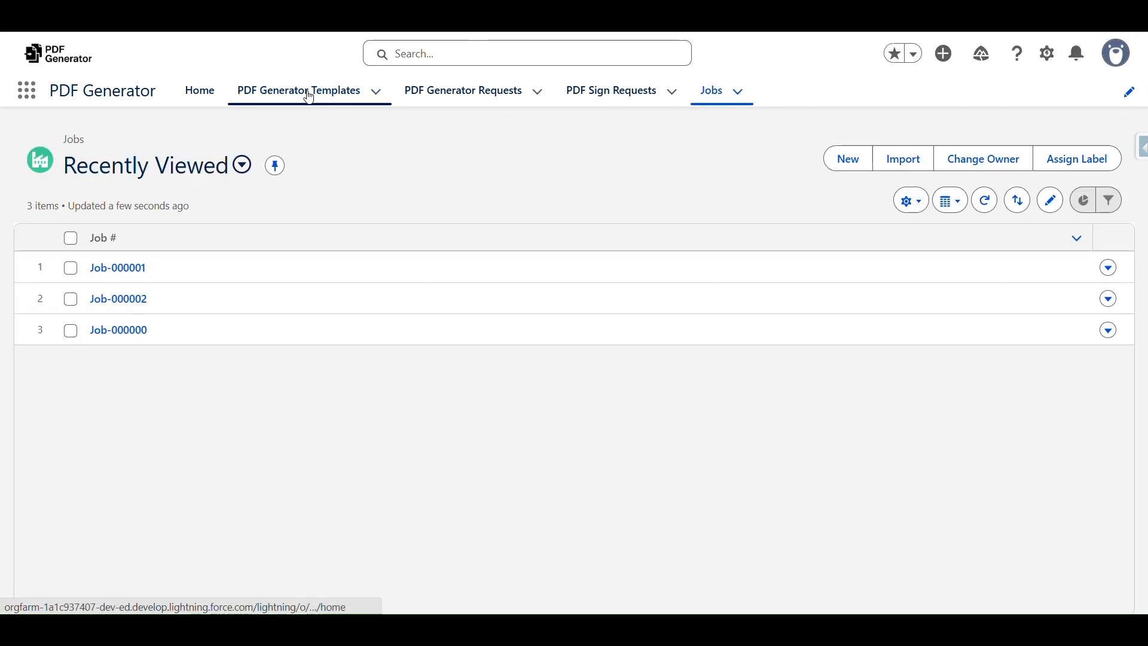
{"action": "left_click", "coordinate": [125, 267]}
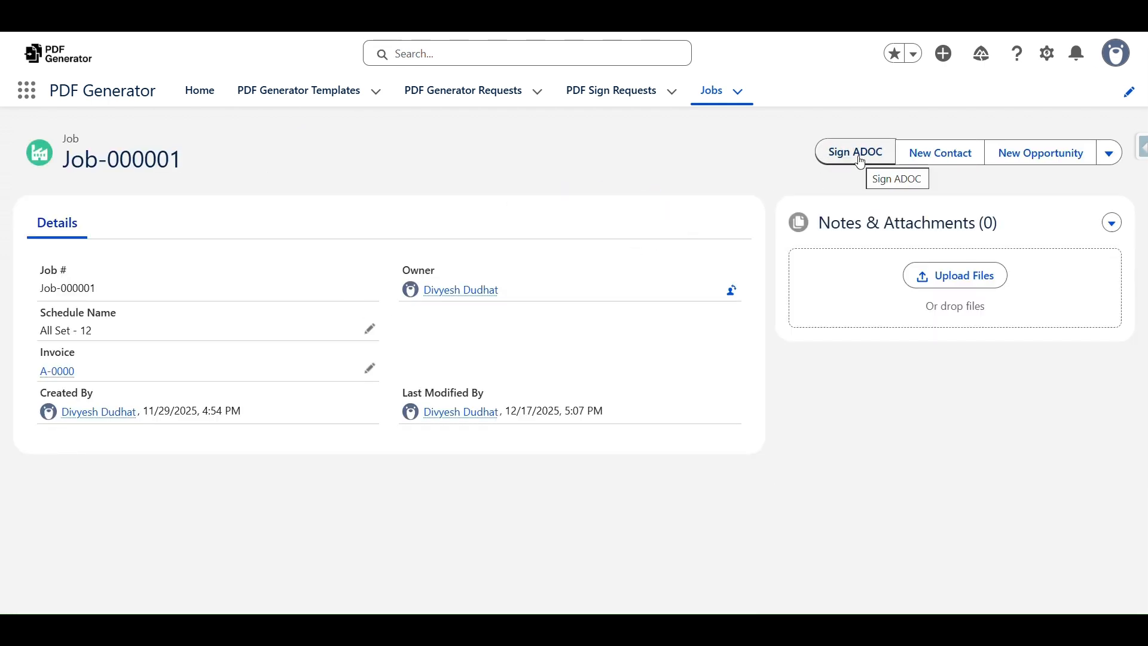
Inspect the URL of the Job object's Sign ADOC custom button in Setup
{"action": "left_click", "coordinate": [1046, 54]}
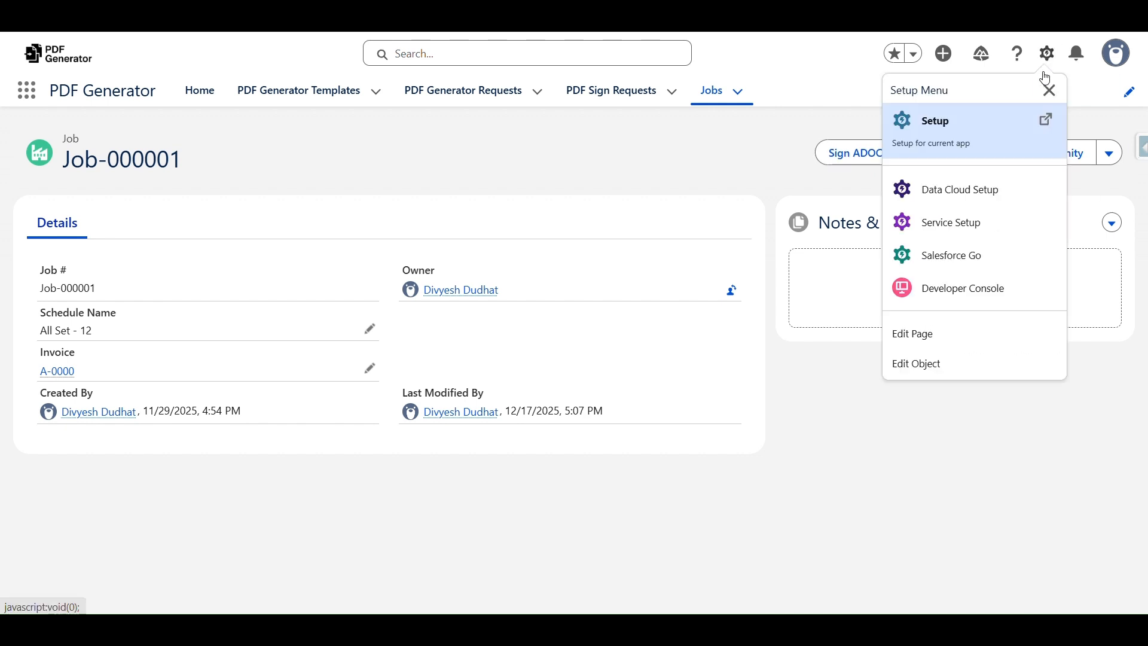
{"action": "left_click", "coordinate": [971, 363]}
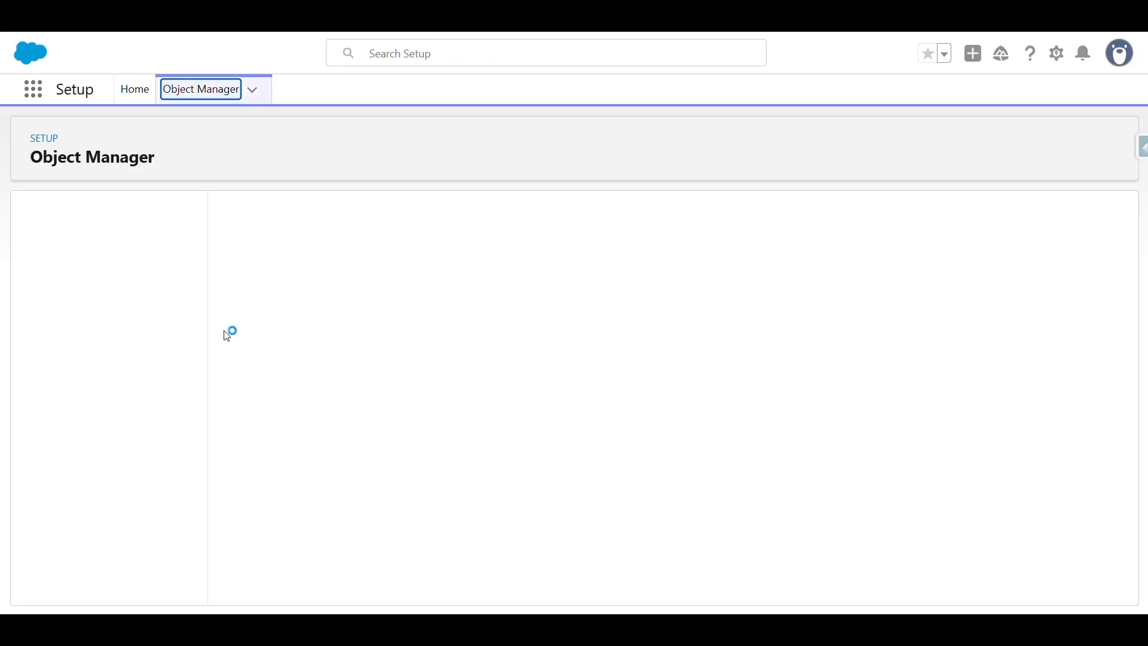
{"action": "left_click", "coordinate": [131, 315]}
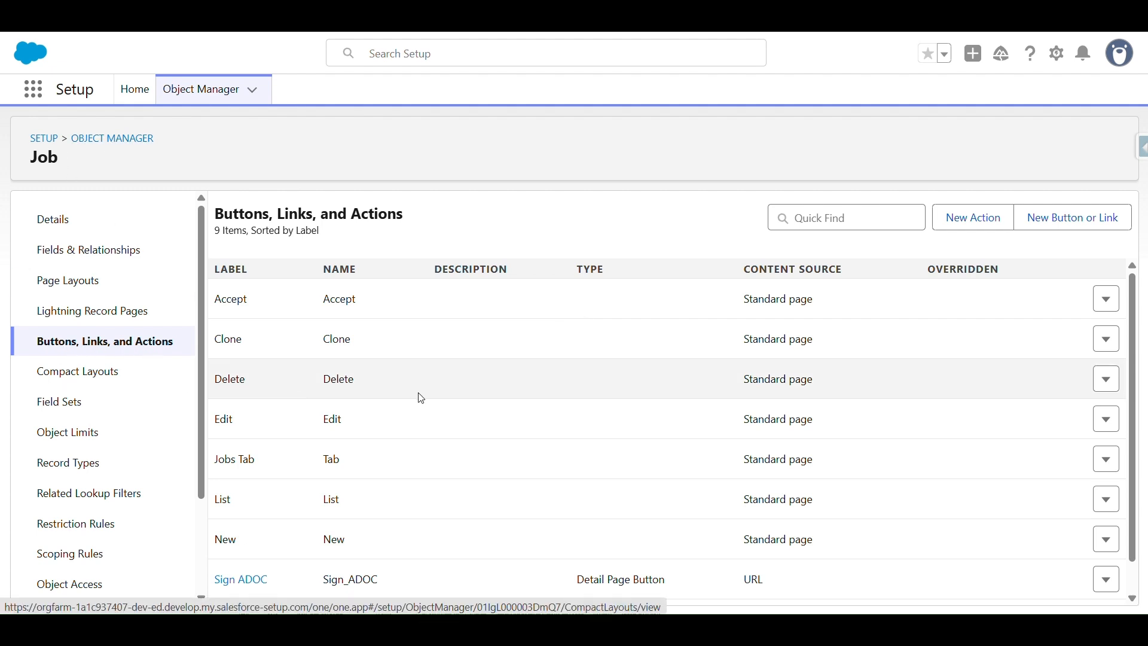
{"action": "scroll", "coordinate": [410, 469], "scroll_direction": "down", "scroll_amount": 1}
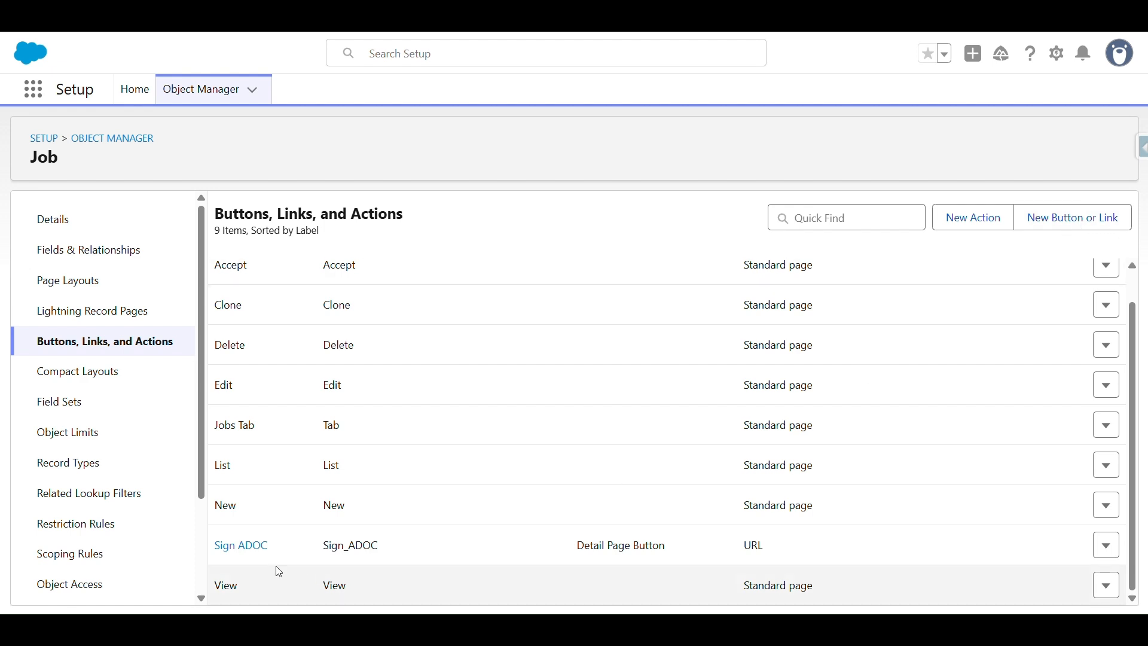
{"action": "left_click_drag", "start_coordinate": [591, 555], "coordinate": [687, 552]}
{"action": "left_click", "coordinate": [242, 546]}
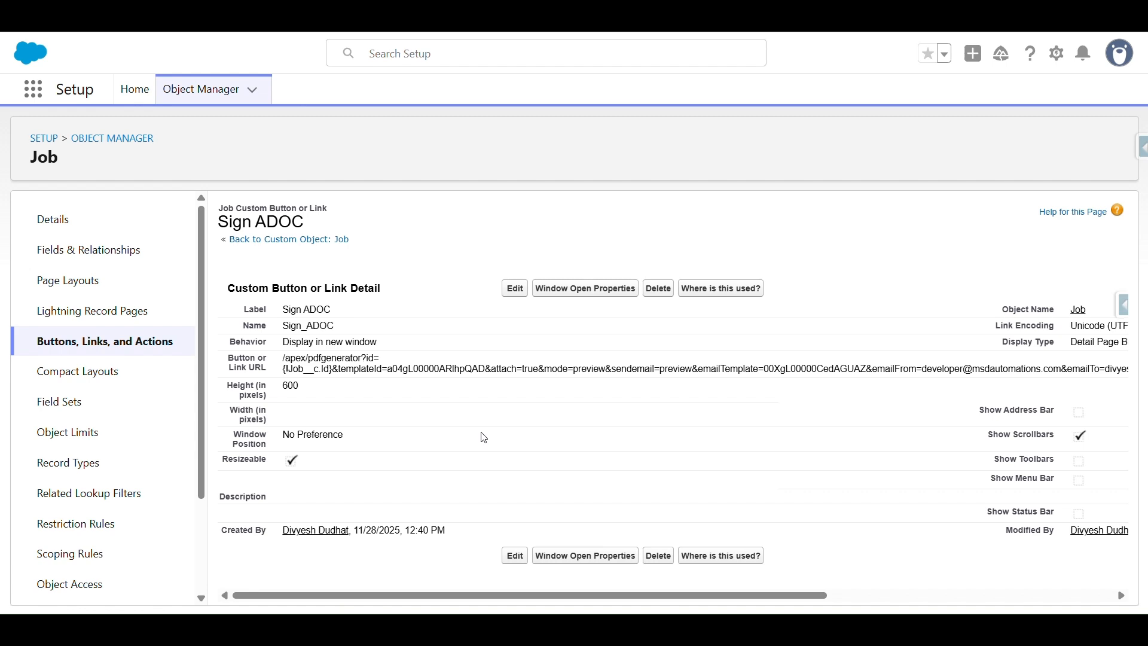
{"action": "left_click_drag", "start_coordinate": [285, 357], "coordinate": [412, 372]}
{"action": "left_click", "coordinate": [203, 18]}
Compare the template's Button URL, then return to Job-000001 and note Schedule Name 'All Set - 12'
{"action": "scroll", "coordinate": [275, 538], "scroll_direction": "down", "scroll_amount": 8}
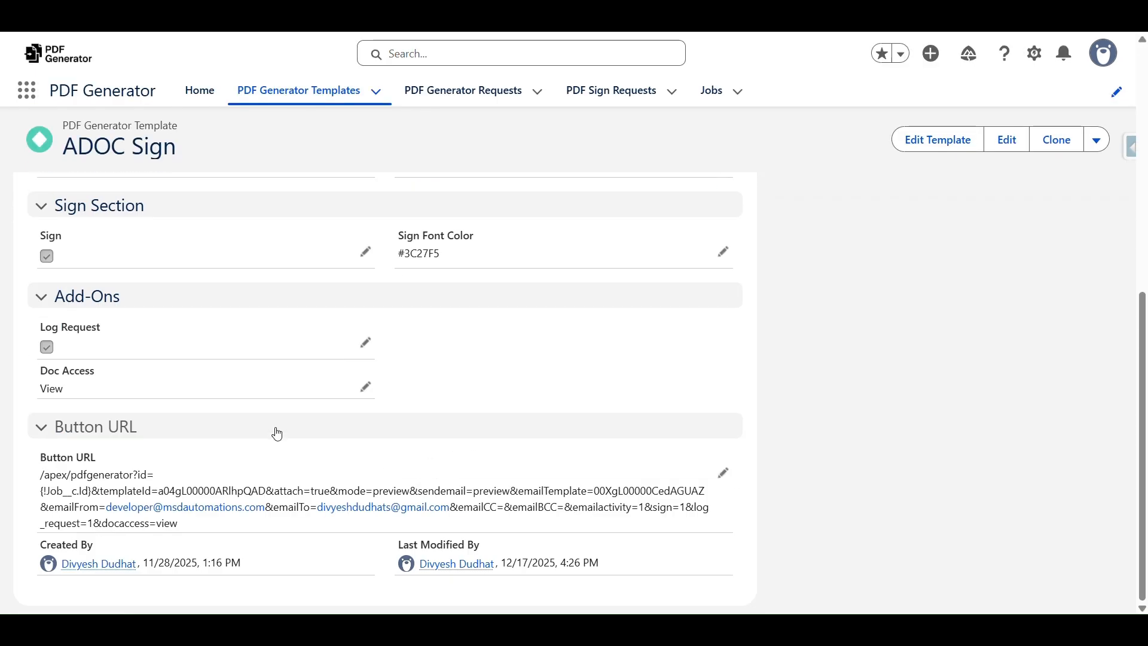
{"action": "left_click_drag", "start_coordinate": [39, 476], "coordinate": [192, 528]}
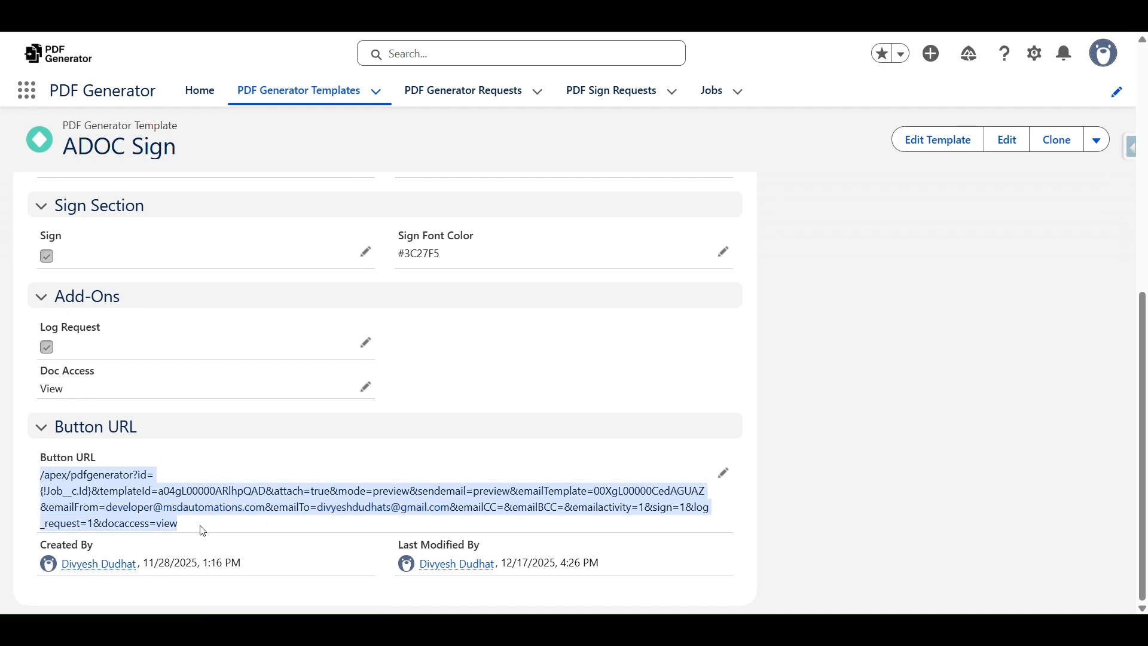
{"action": "left_click", "coordinate": [317, 18]}
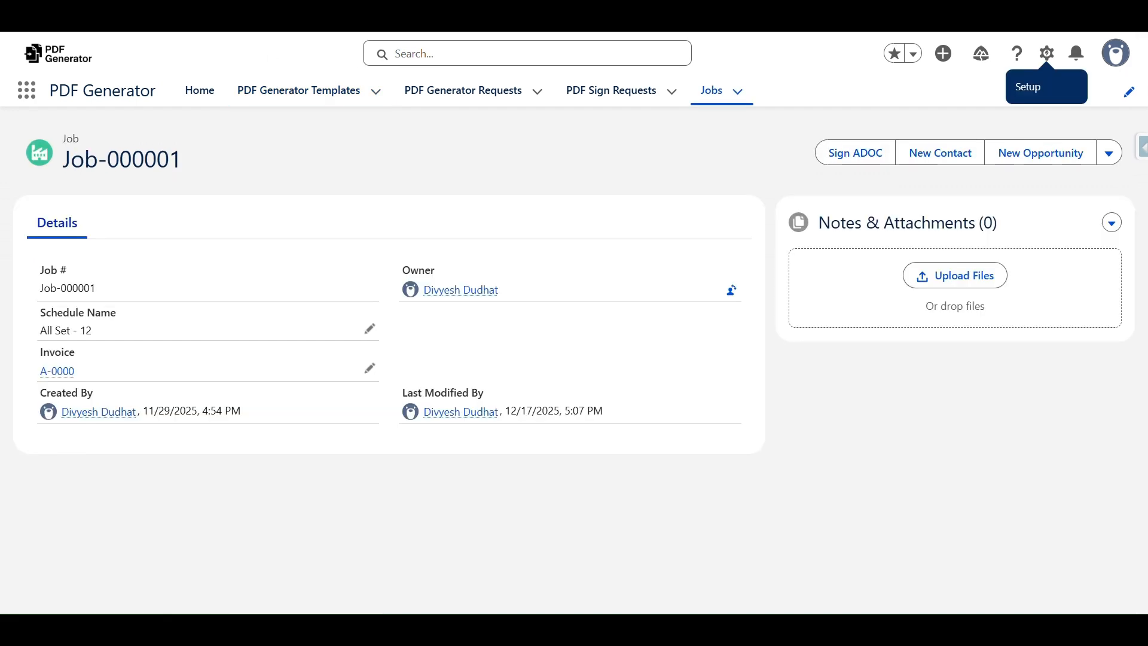
{"action": "left_click", "coordinate": [412, 18]}
{"action": "left_click", "coordinate": [476, 363]}
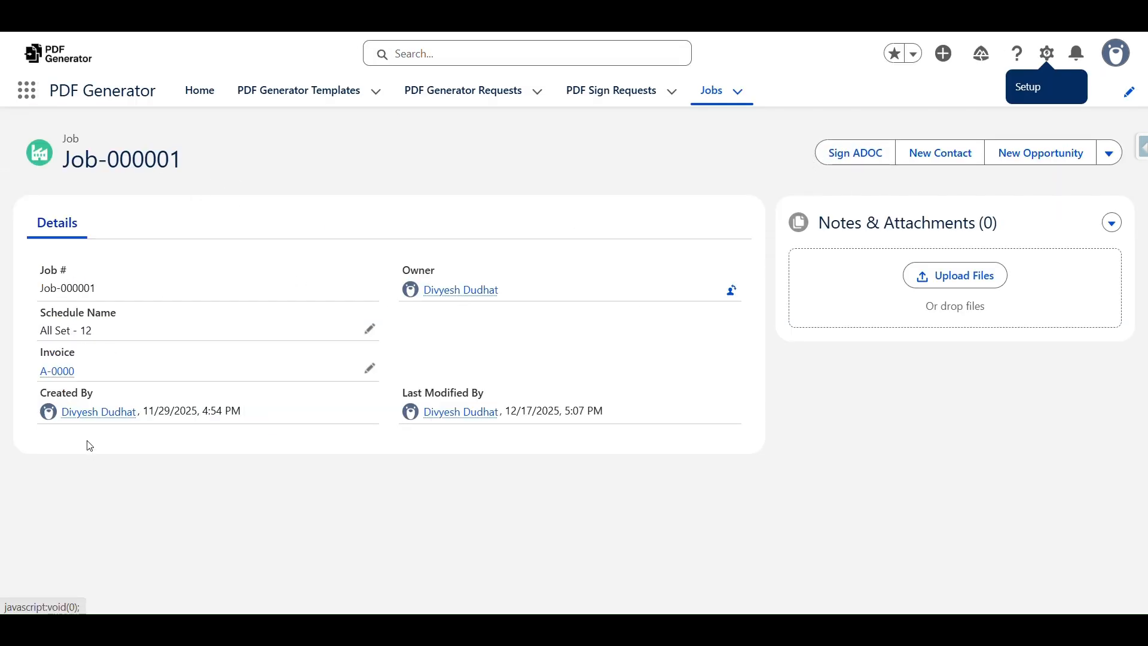
{"action": "left_click_drag", "start_coordinate": [37, 312], "coordinate": [147, 338]}
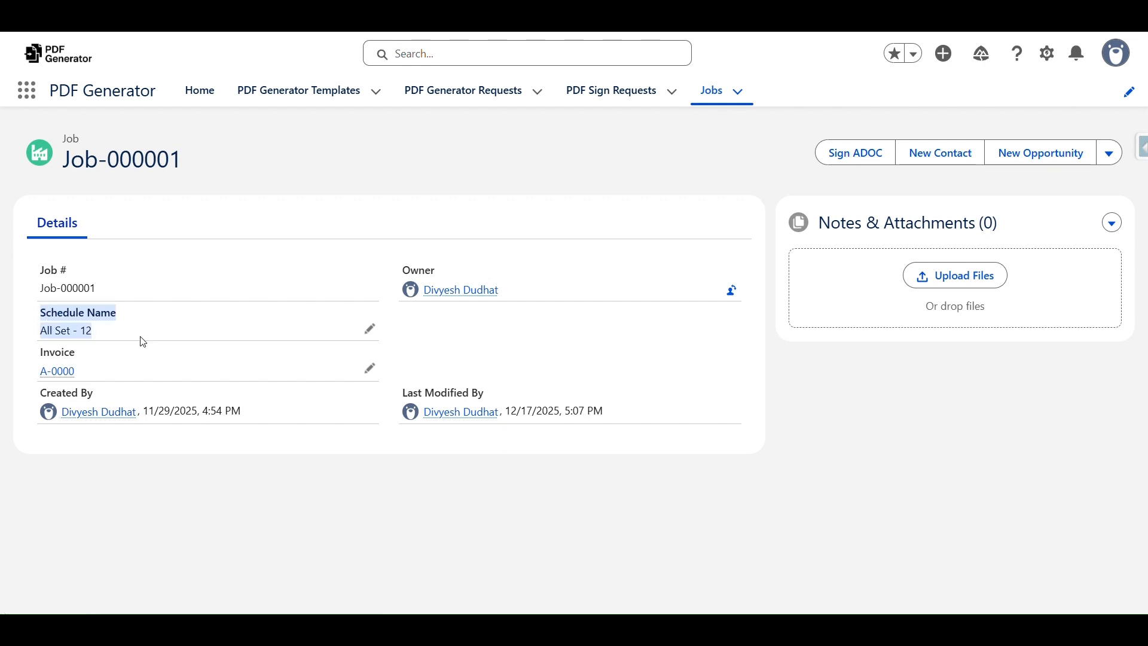
{"action": "left_click", "coordinate": [680, 180]}
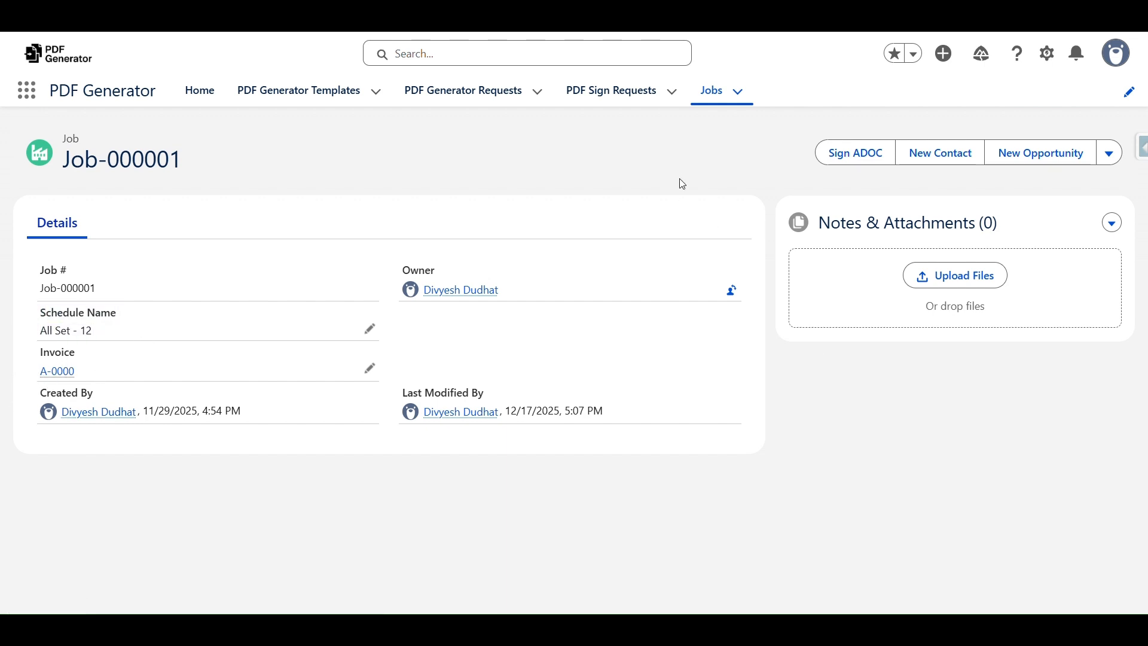
Launch Sign ADOC for Job-000001, review the Google Doc preview, and create the document
{"action": "left_click", "coordinate": [851, 157]}
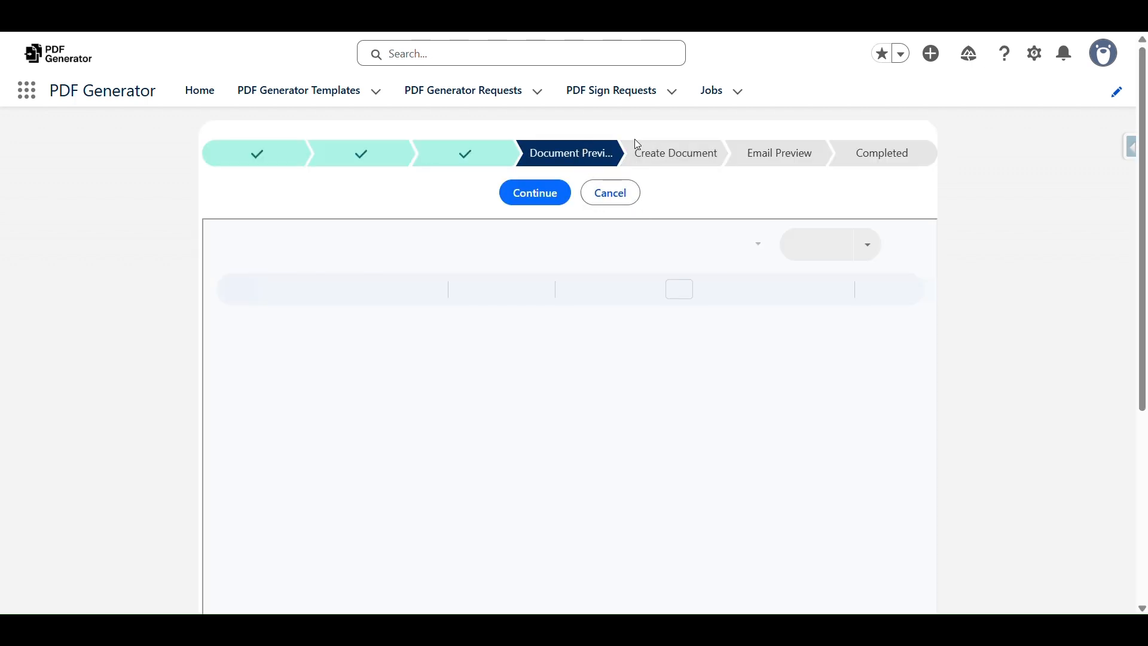
{"action": "scroll", "coordinate": [729, 291], "scroll_direction": "down", "scroll_amount": 4}
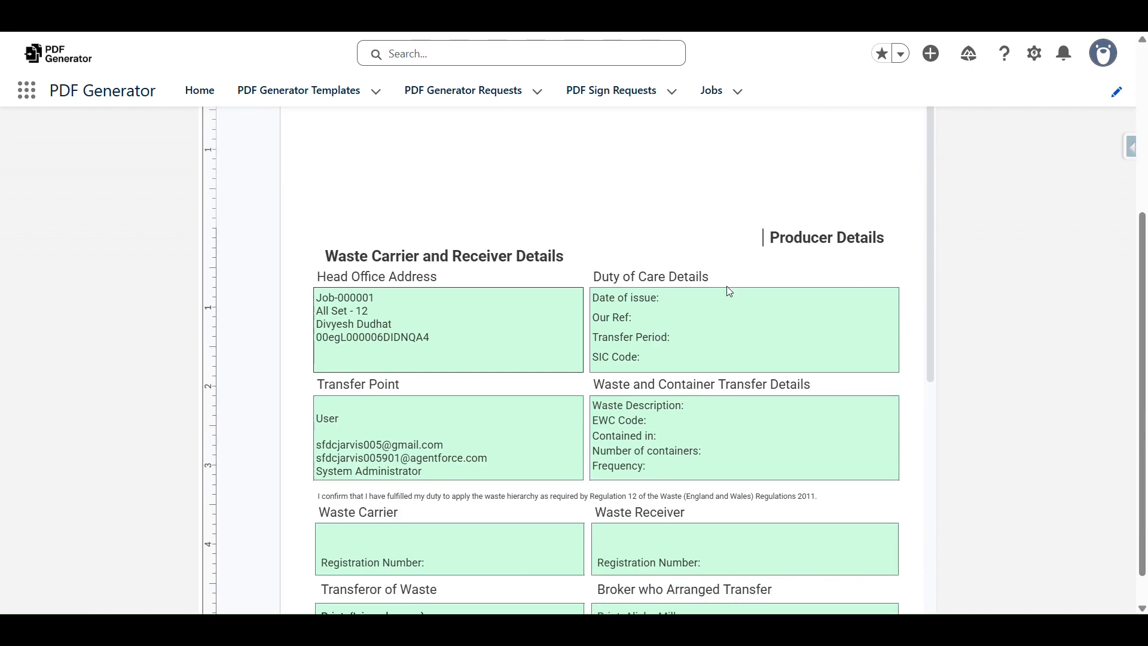
{"action": "scroll", "coordinate": [545, 223], "scroll_direction": "down", "scroll_amount": 8}
{"action": "scroll", "coordinate": [550, 269], "scroll_direction": "up", "scroll_amount": 7}
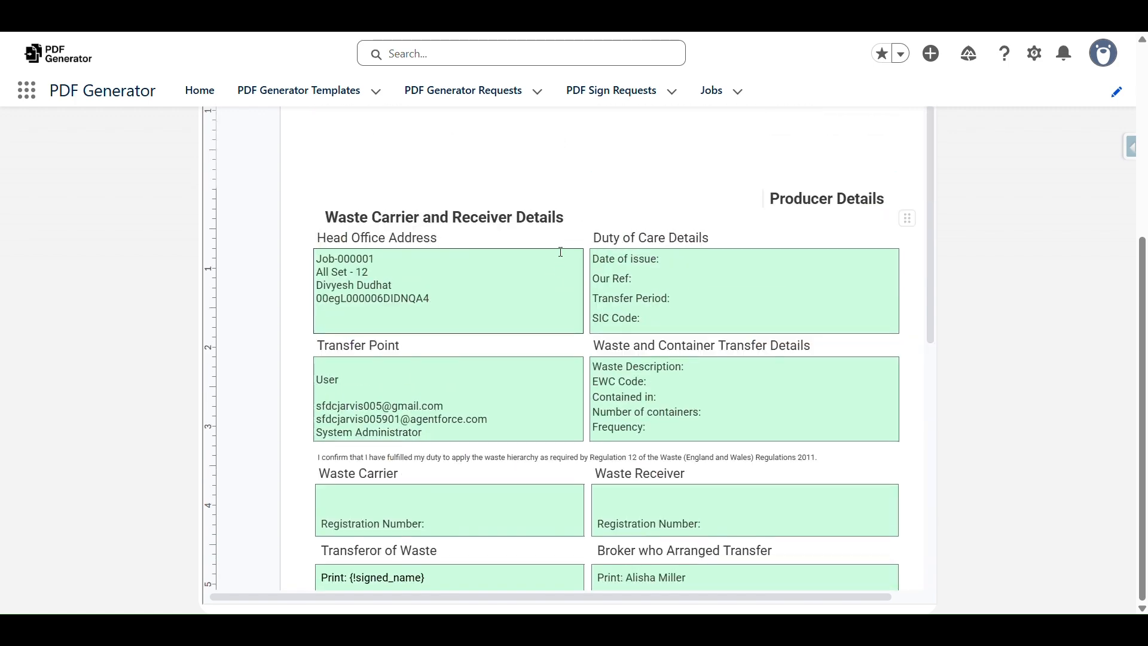
{"action": "scroll", "coordinate": [559, 254], "scroll_direction": "up", "scroll_amount": 5}
{"action": "scroll", "coordinate": [431, 372], "scroll_direction": "down", "scroll_amount": 5}
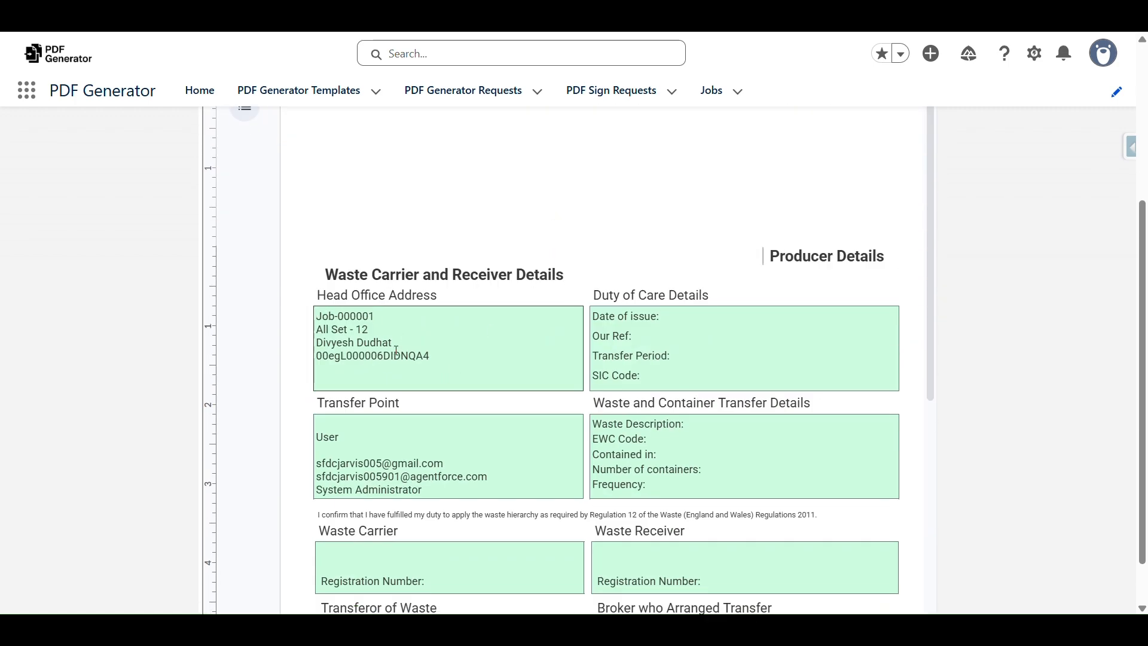
{"action": "scroll", "coordinate": [643, 343], "scroll_direction": "up", "scroll_amount": 4}
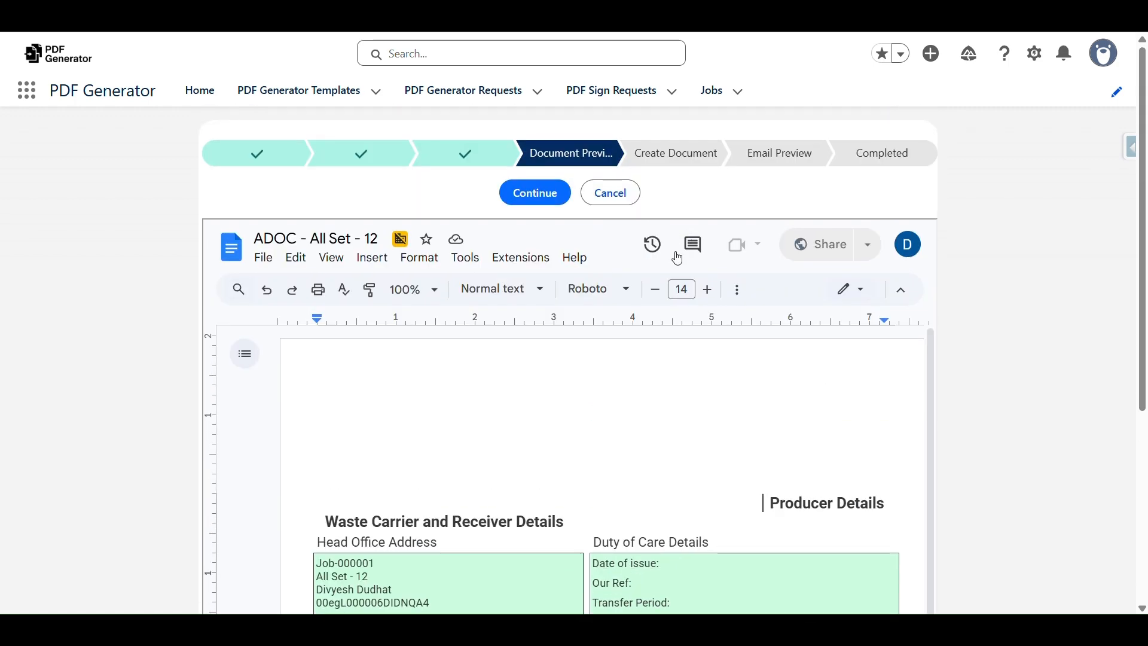
{"action": "left_click", "coordinate": [534, 202]}
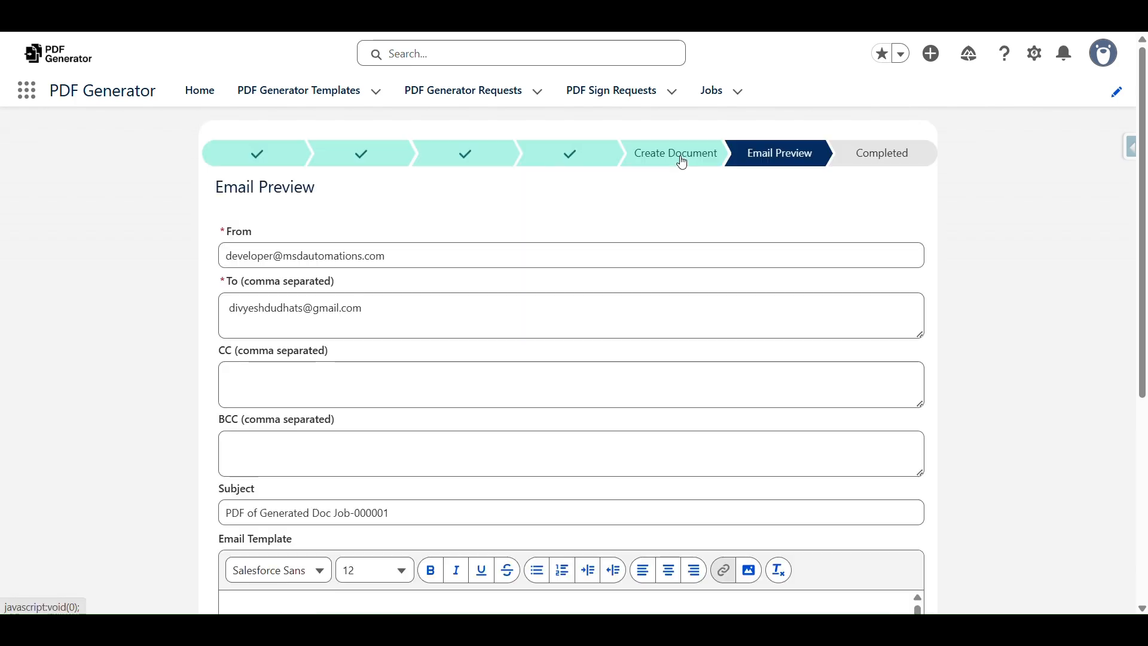
Review the email body and sign link, then send the email with the generated PDF
{"action": "scroll", "coordinate": [682, 164], "scroll_direction": "down", "scroll_amount": 5}
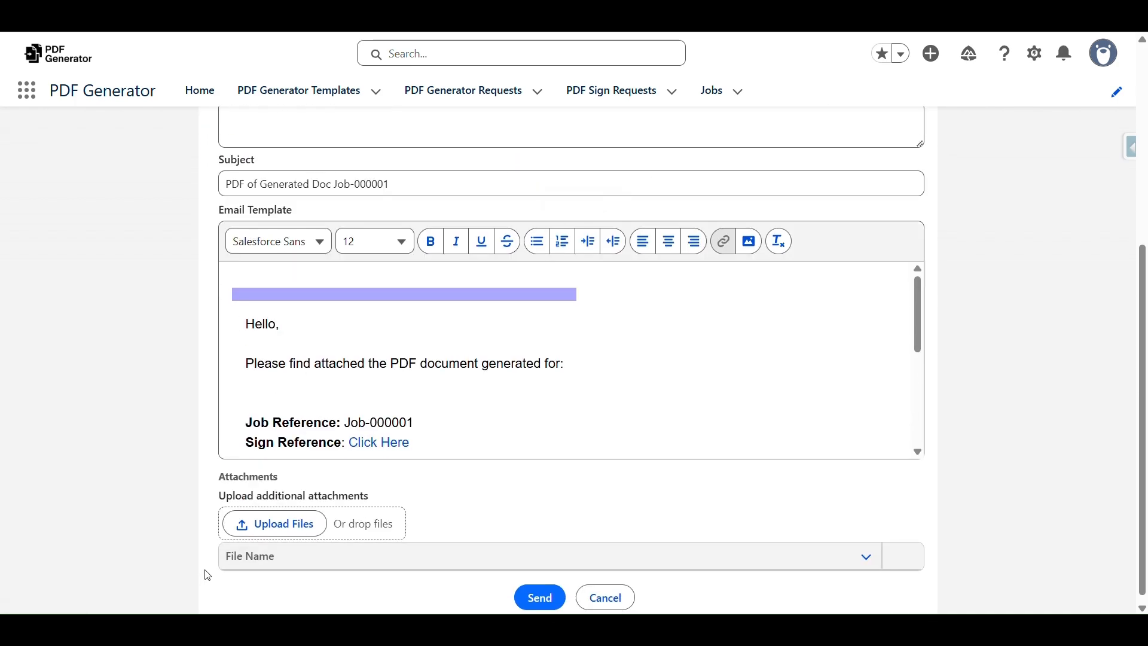
{"action": "scroll", "coordinate": [564, 328], "scroll_direction": "up", "scroll_amount": 5}
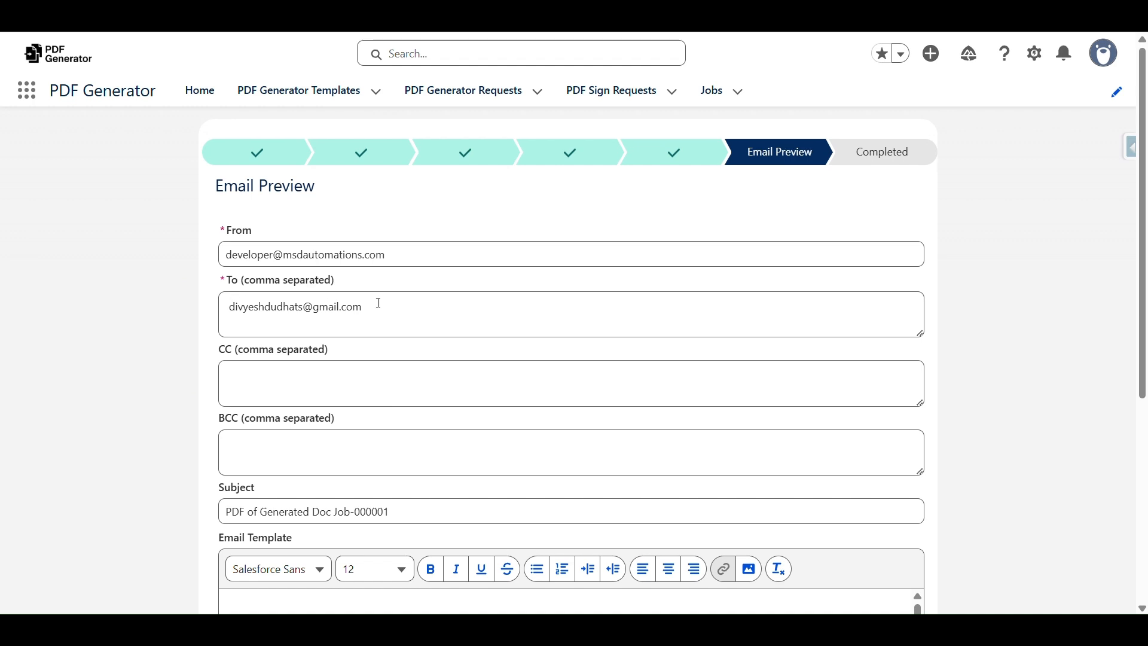
{"action": "scroll", "coordinate": [418, 299], "scroll_direction": "down", "scroll_amount": 3}
{"action": "scroll", "coordinate": [383, 353], "scroll_direction": "down", "scroll_amount": 3}
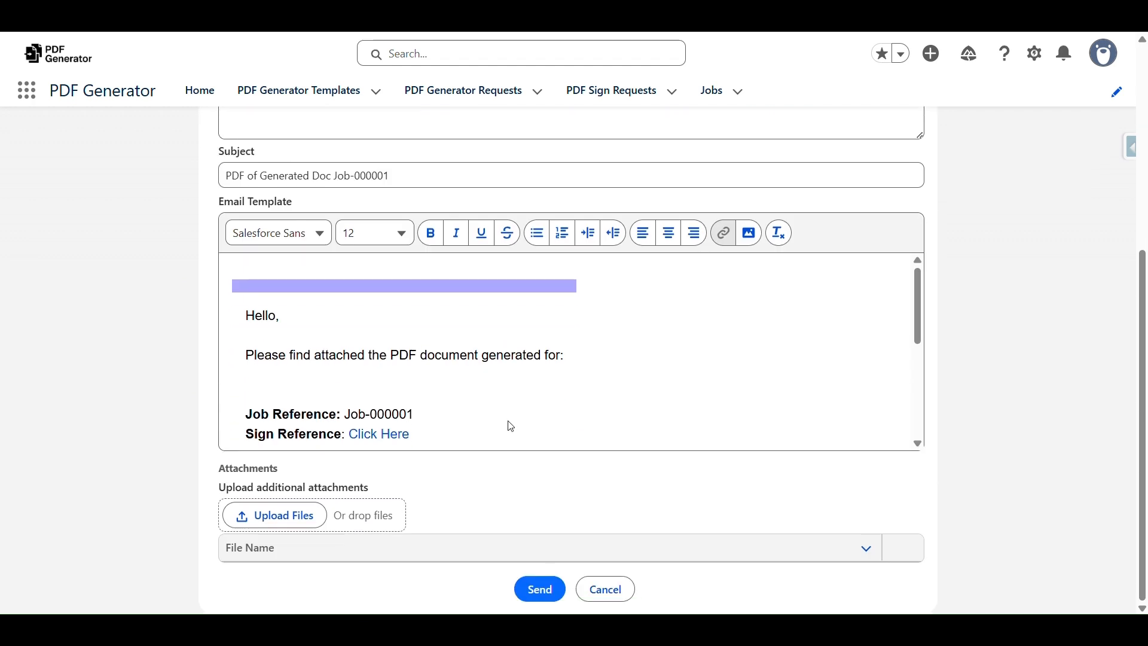
{"action": "scroll", "coordinate": [333, 392], "scroll_direction": "down", "scroll_amount": 2}
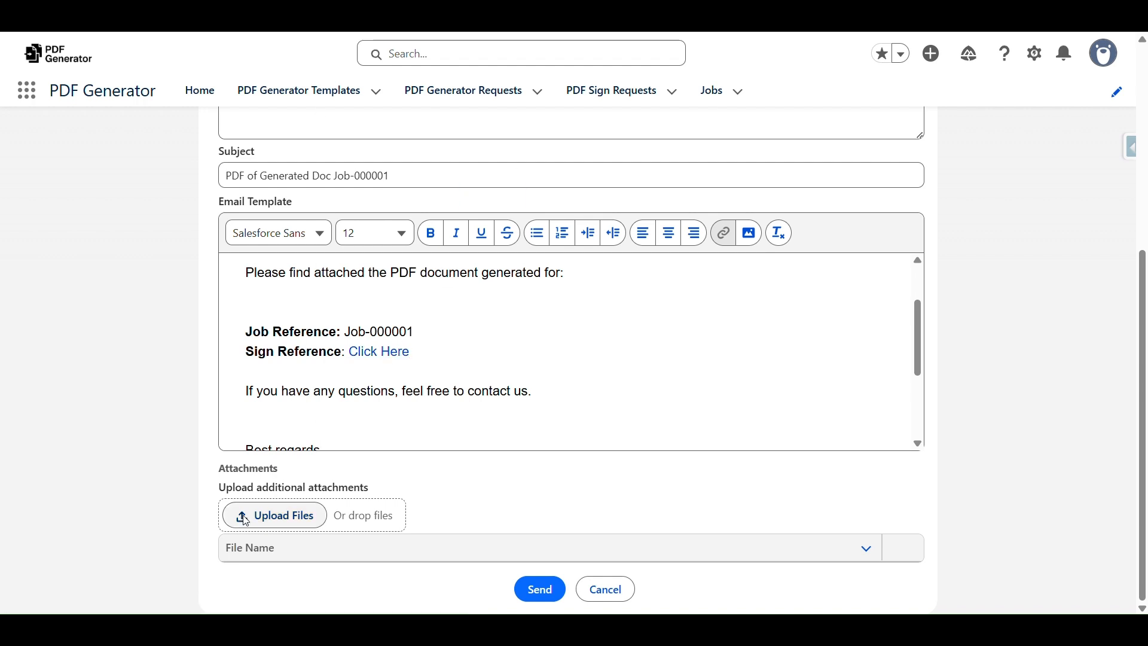
{"action": "left_click", "coordinate": [540, 590]}
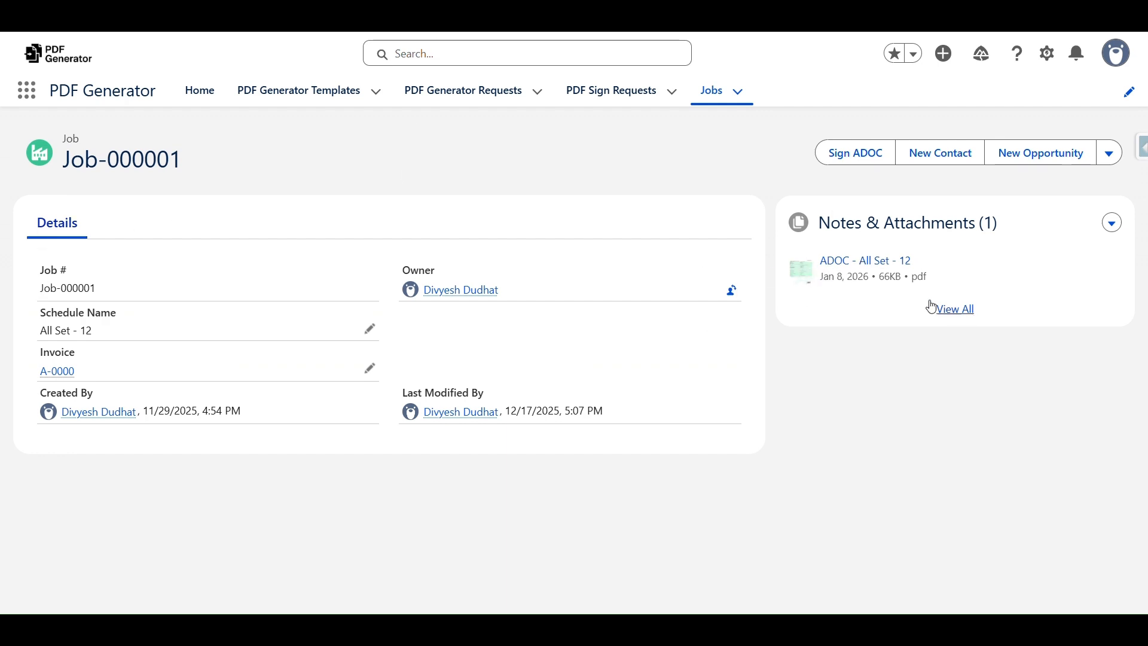
Preview the ADOC - All Set - 12 PDF down to the Transferor of Waste placeholders, then close it
{"action": "left_click", "coordinate": [872, 263]}
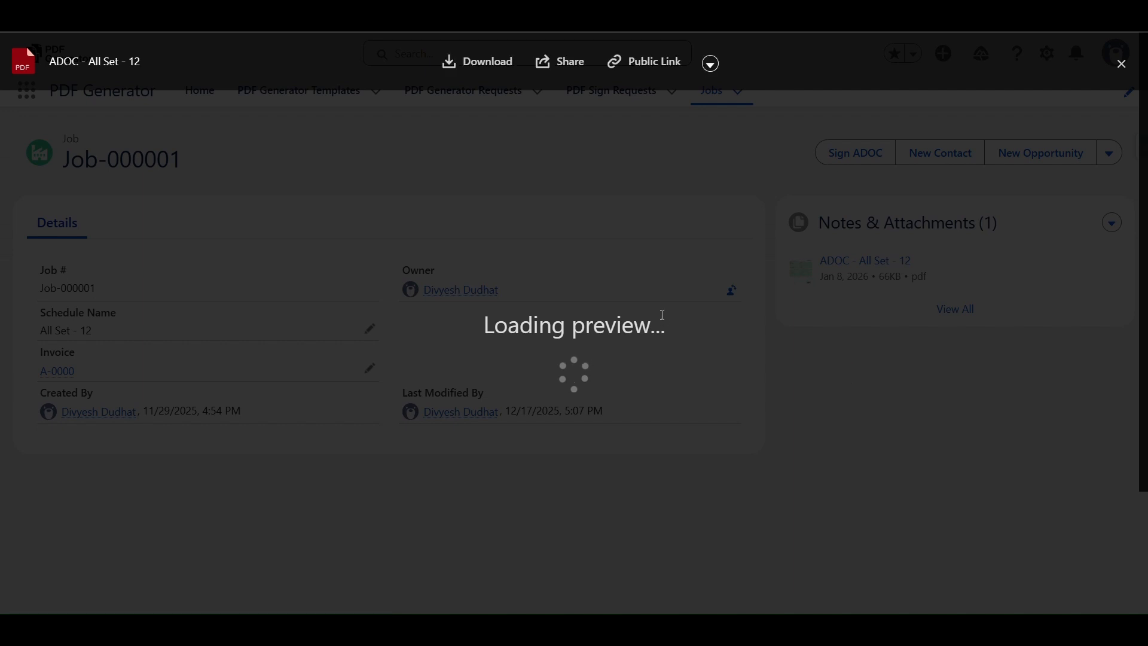
{"action": "scroll", "coordinate": [519, 263], "scroll_direction": "down", "scroll_amount": 5}
{"action": "scroll", "coordinate": [594, 311], "scroll_direction": "up", "scroll_amount": 4}
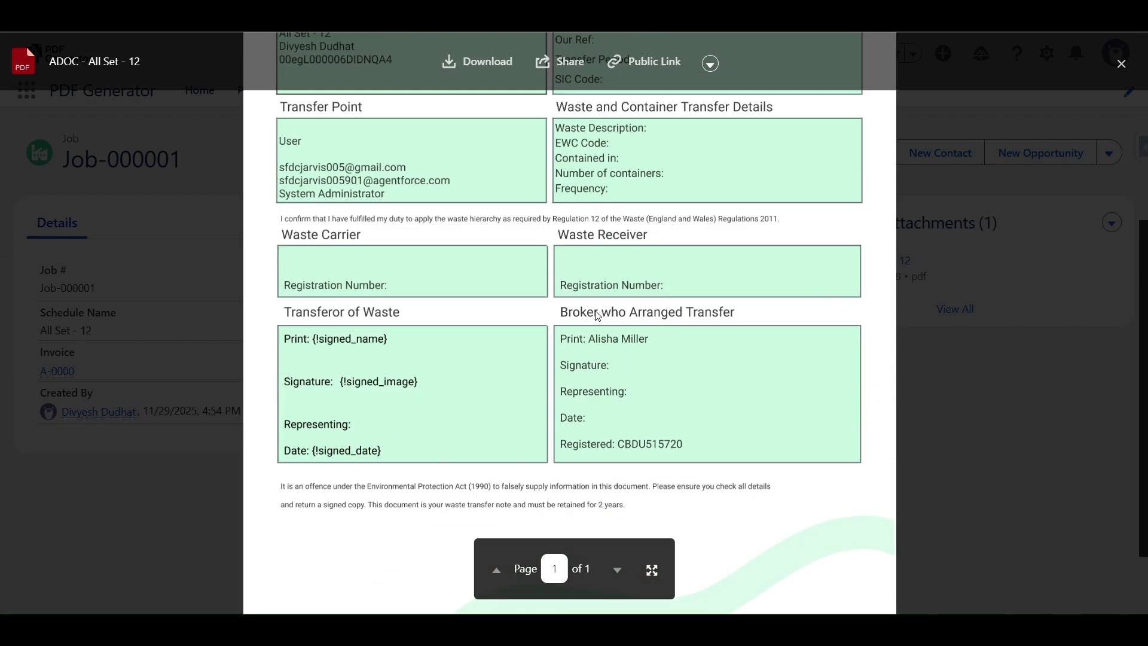
{"action": "scroll", "coordinate": [594, 310], "scroll_direction": "down", "scroll_amount": 5}
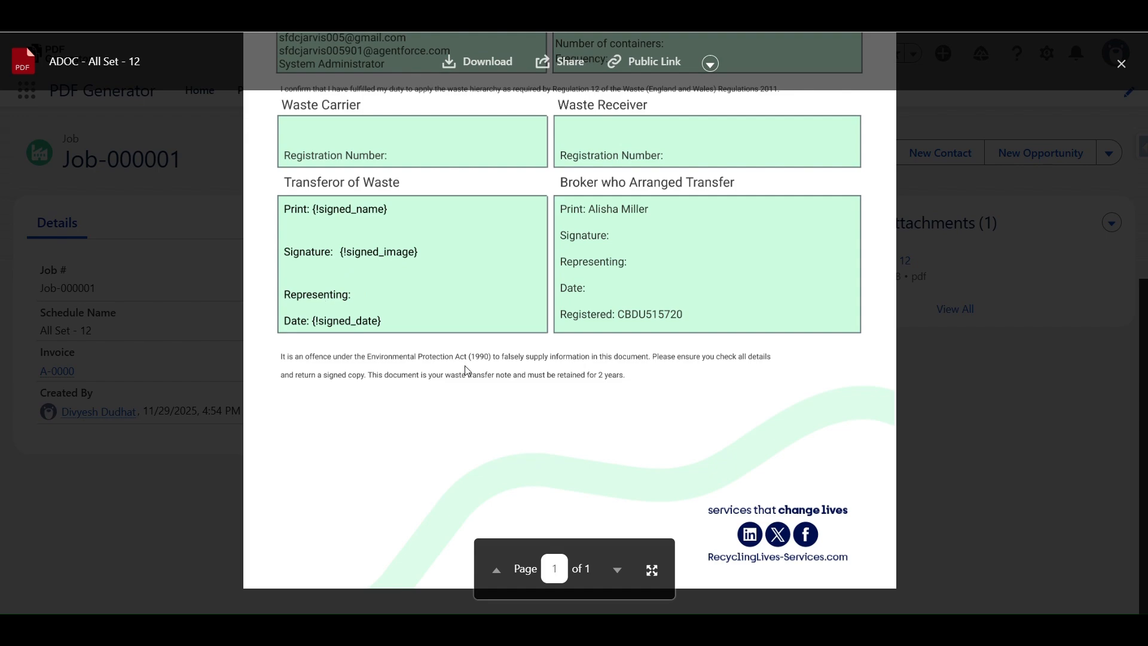
{"action": "left_click", "coordinate": [921, 268]}
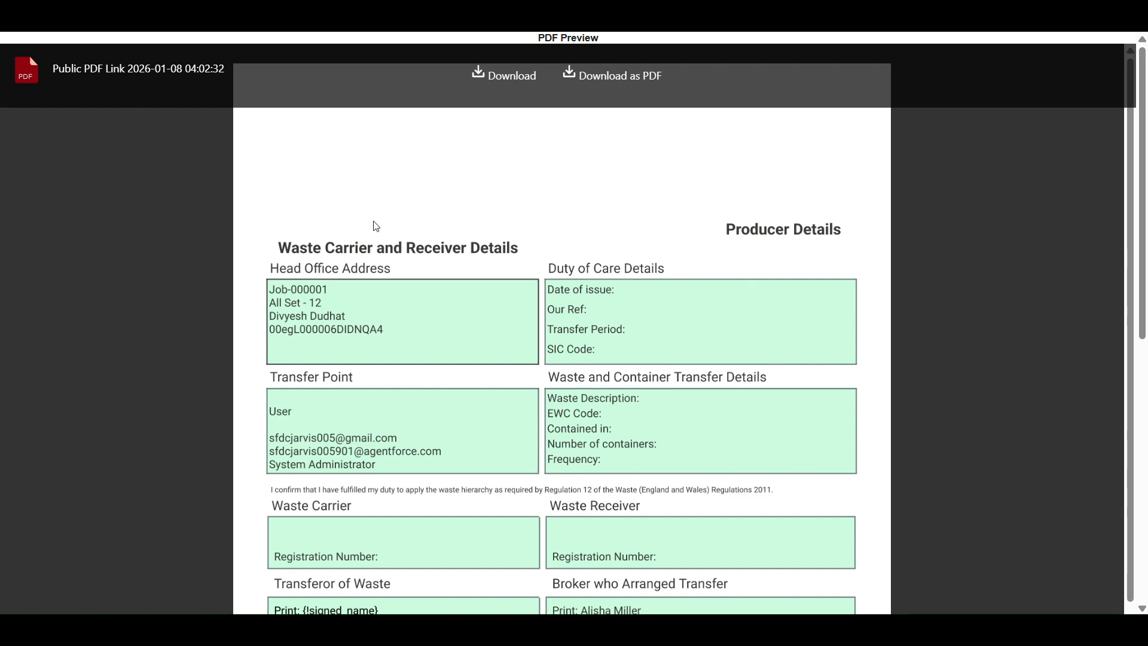
Enter the signer's full name under Signer Information and draw a D-shaped signature in the box
{"action": "scroll", "coordinate": [627, 252], "scroll_direction": "down", "scroll_amount": 8}
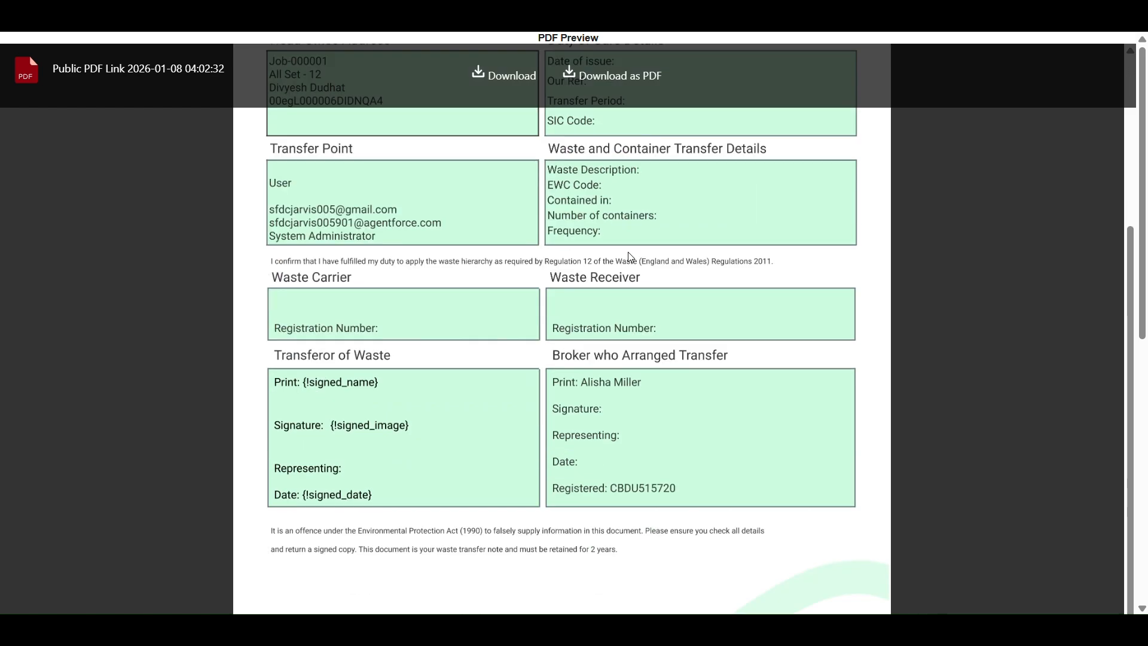
{"action": "scroll", "coordinate": [748, 293], "scroll_direction": "down", "scroll_amount": 5}
{"action": "scroll", "coordinate": [748, 293], "scroll_direction": "down", "scroll_amount": 1}
{"action": "left_click", "coordinate": [511, 448]}
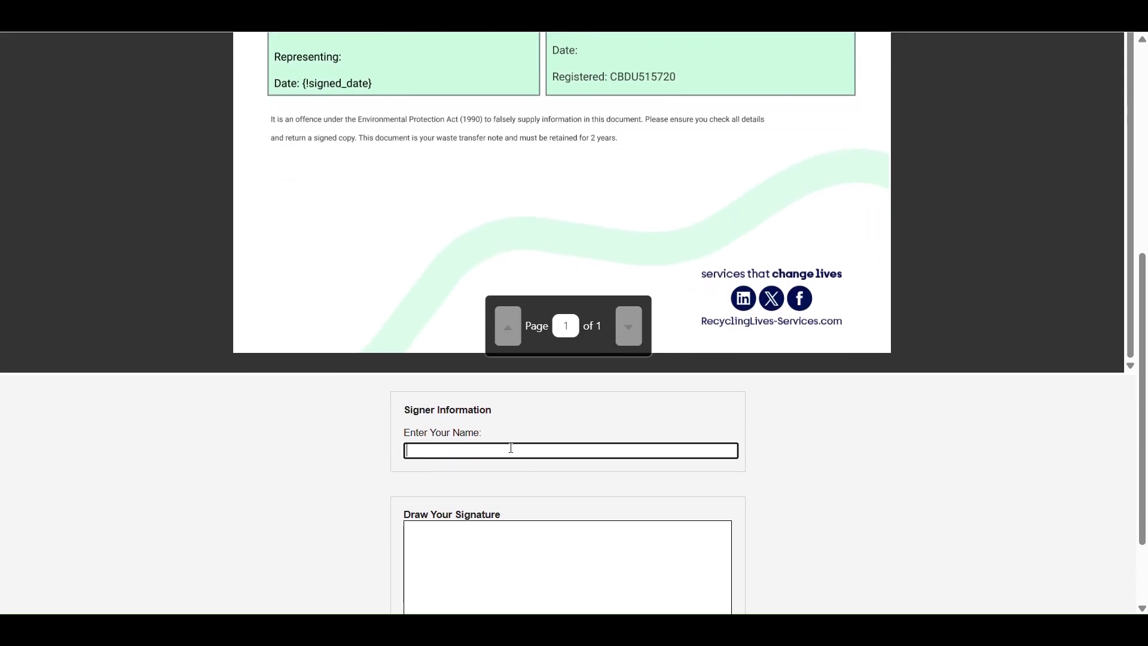
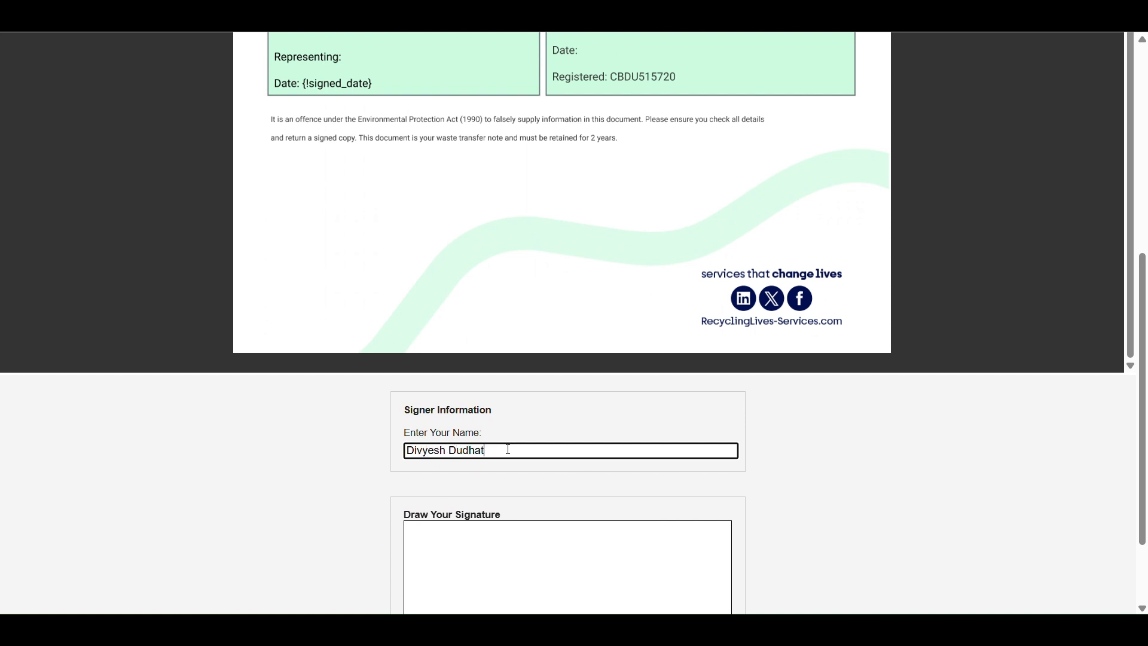
{"action": "scroll", "coordinate": [507, 449], "scroll_direction": "down", "scroll_amount": 2}
{"action": "mouse_move", "coordinate": [511, 429]}
{"action": "left_mouse_down"}
{"action": "mouse_move", "coordinate": [536, 505]}
{"action": "mouse_move", "coordinate": [674, 460]}
{"action": "left_mouse_up"}
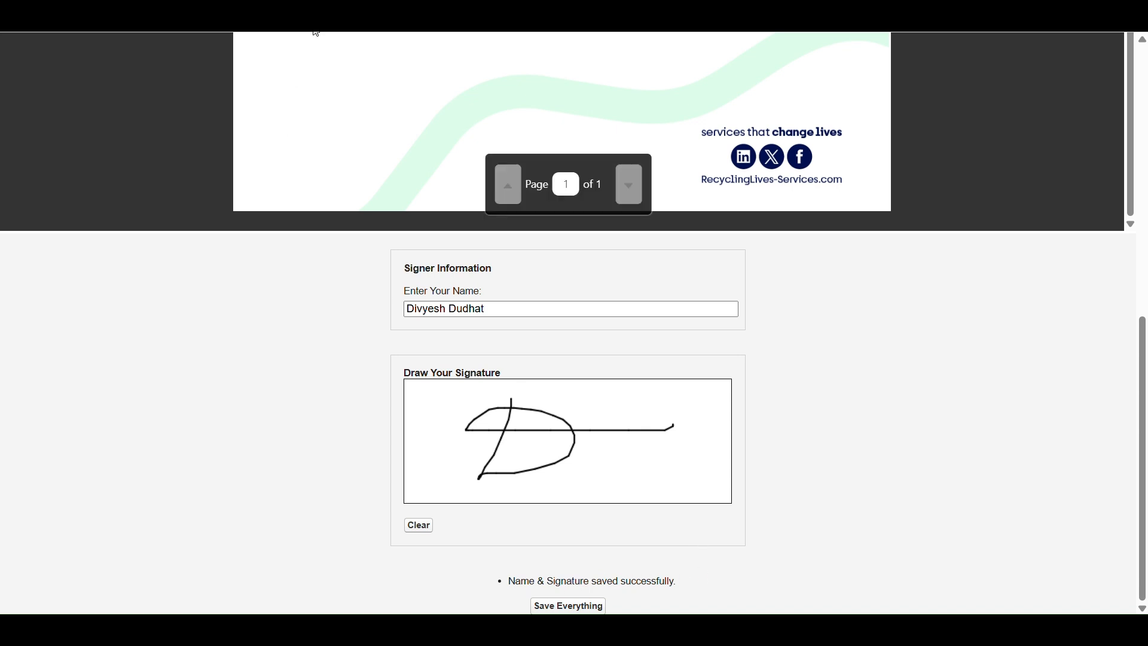
{"action": "key", "text": "ctrl+shift+Tab"}
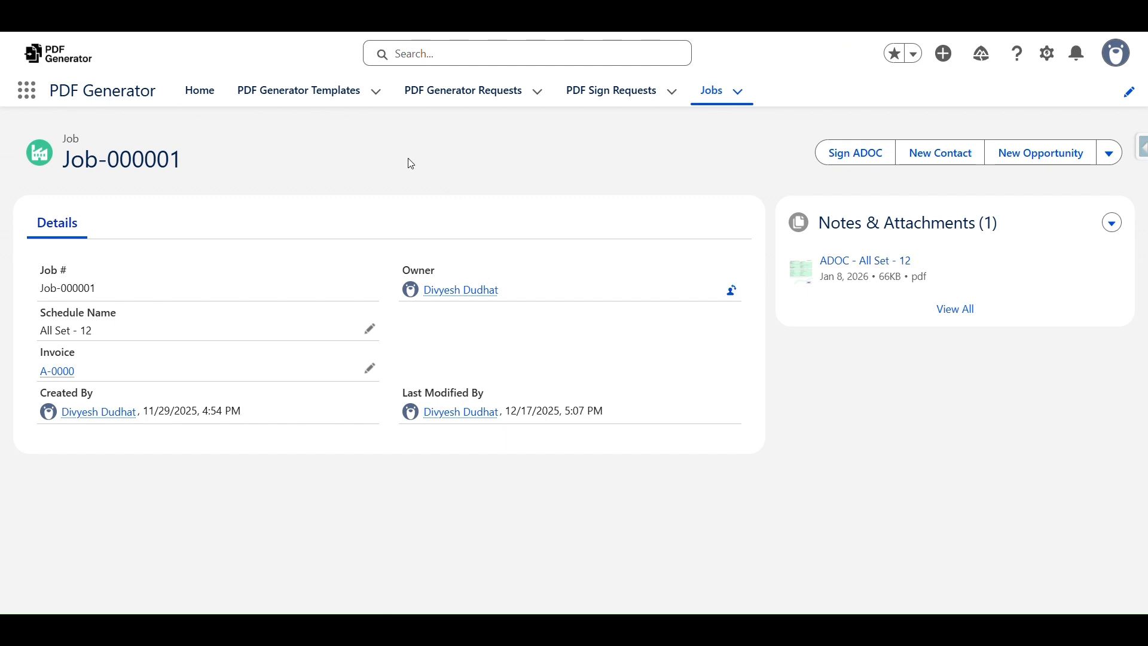
Reload Job-000001 and preview the 76KB ADOC - All Set - 12 PDF with signature and date 1/8/2026
{"action": "key", "text": "F5"}
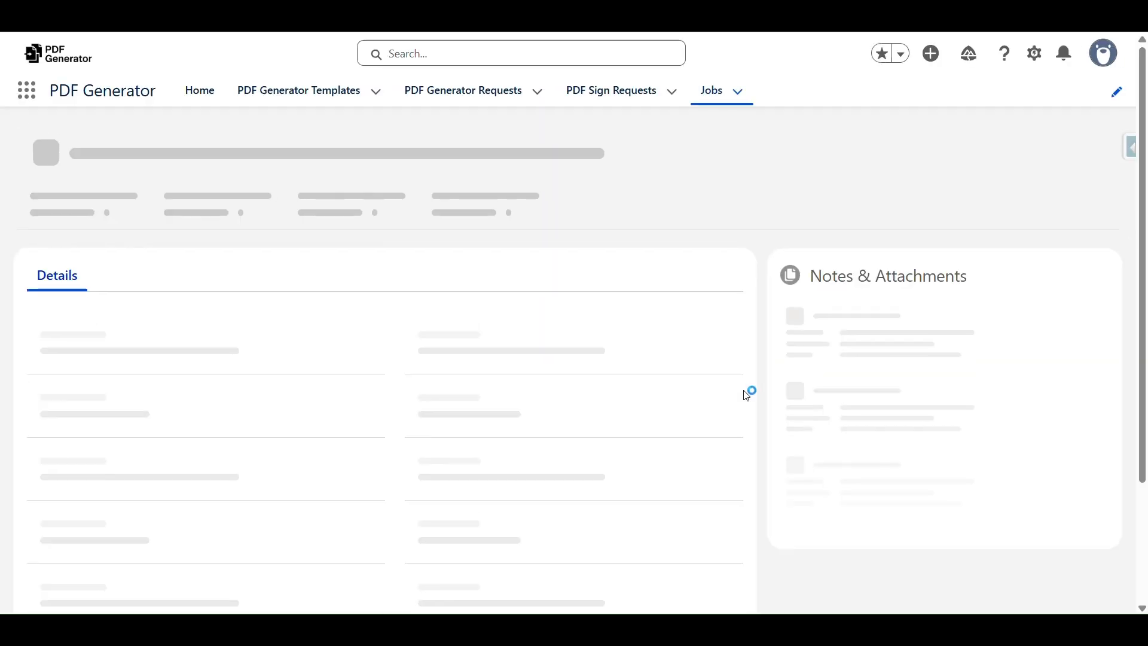
{"action": "left_click", "coordinate": [854, 260]}
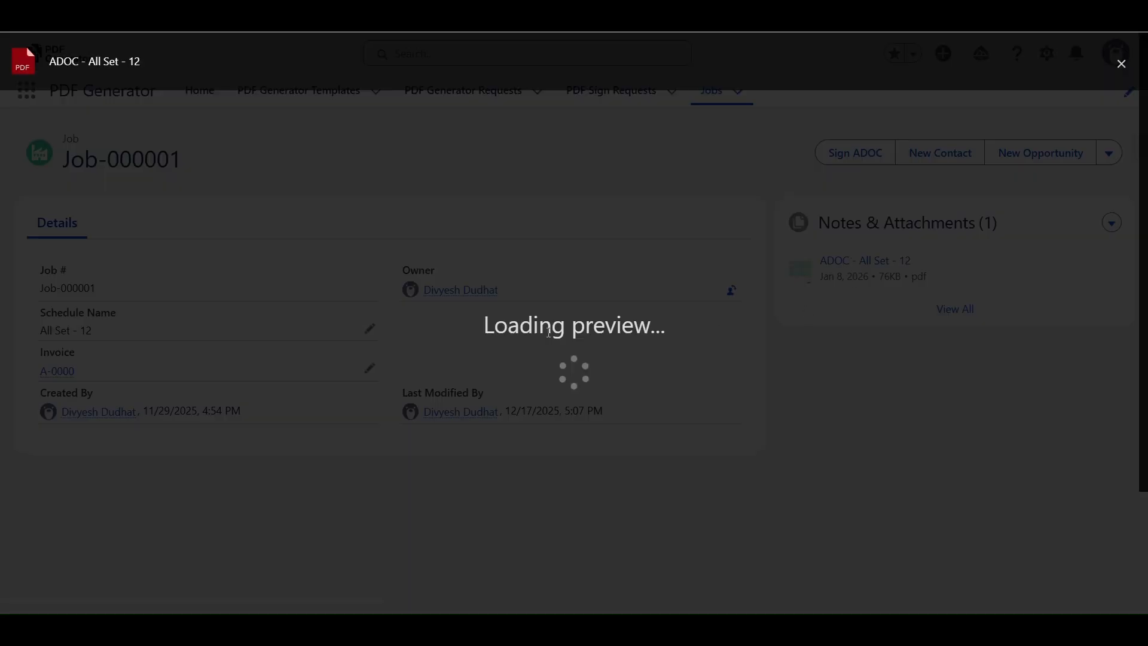
{"action": "scroll", "coordinate": [591, 281], "scroll_direction": "down", "scroll_amount": 7}
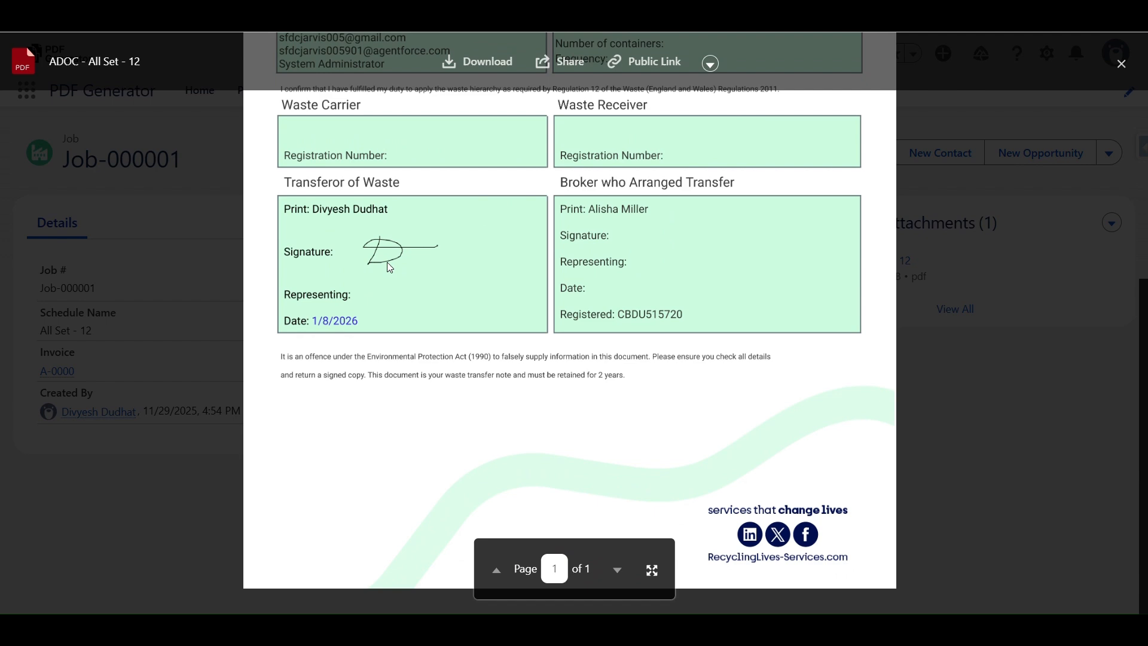
{"action": "scroll", "coordinate": [433, 330], "scroll_direction": "up", "scroll_amount": 7}
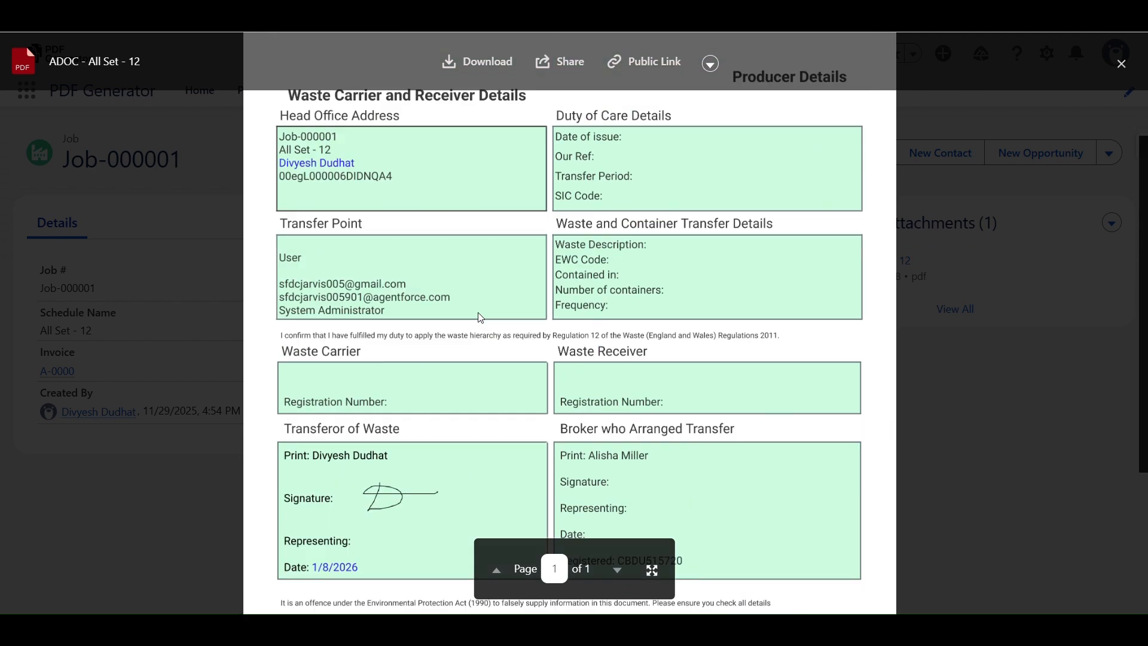